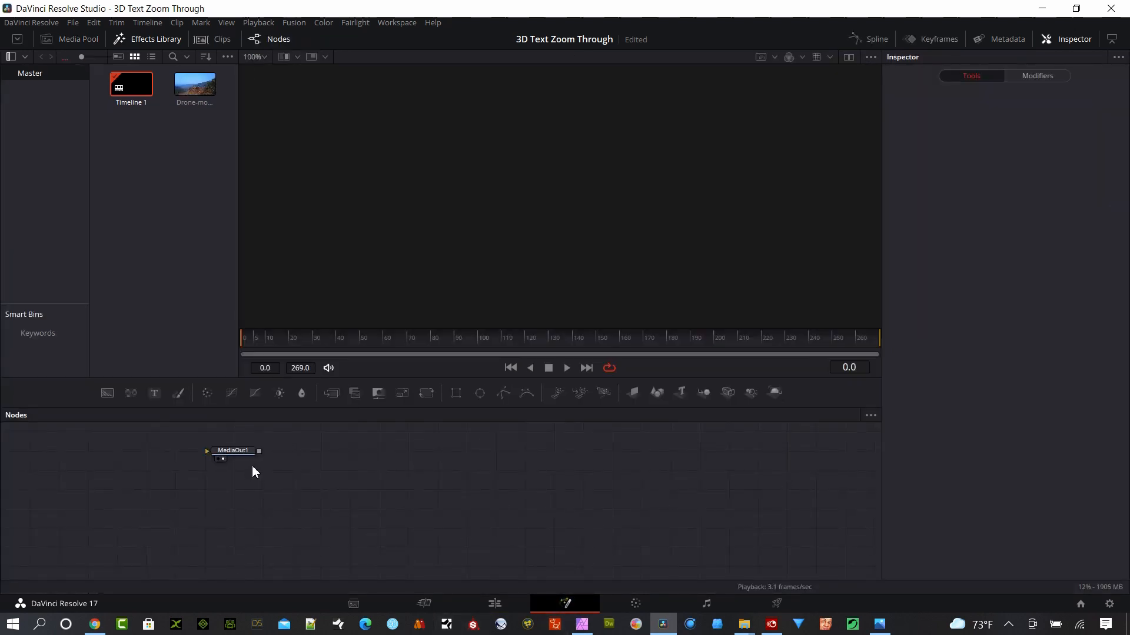
Add Merge3D, Camera3D, SpotLight and Renderer3D nodes to the node graph beside MediaOut1.
left_click(244, 451)
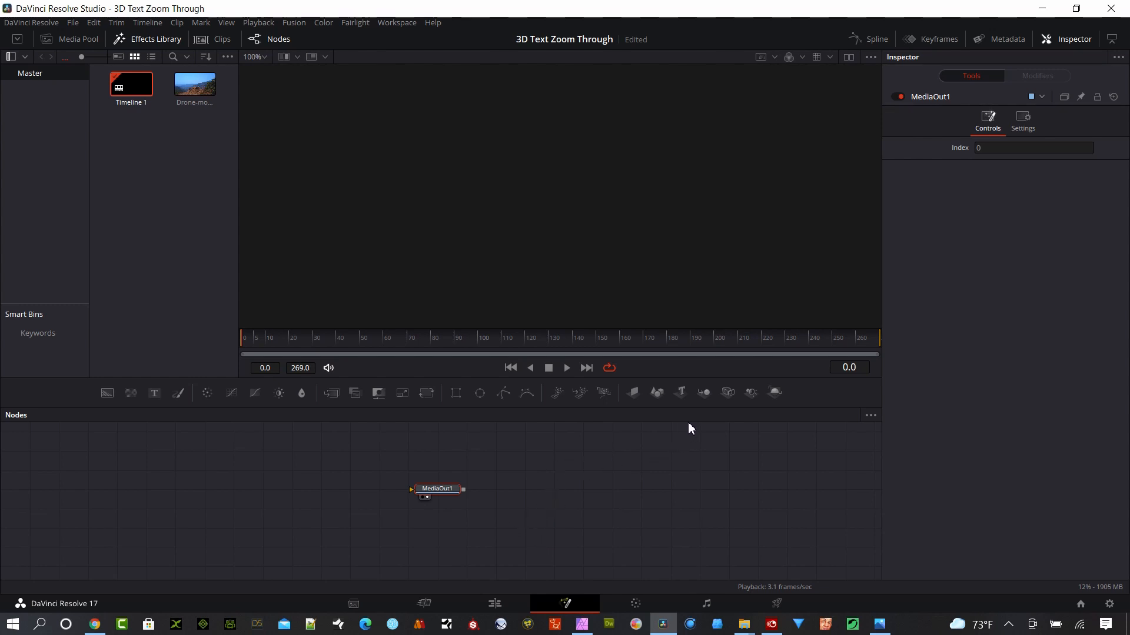
left_click_drag(706, 392, 562, 477)
left_click_drag(728, 393, 649, 475)
left_click_drag(749, 393, 567, 439)
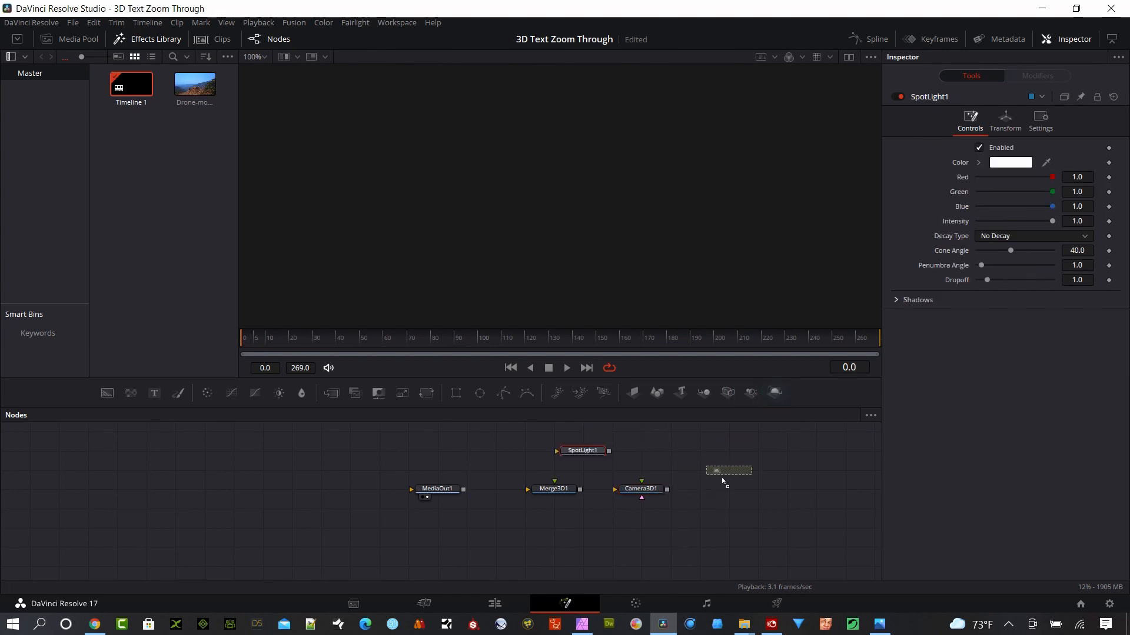
left_click_drag(709, 488, 710, 488)
Wire Camera3D1 into Merge3D1 and chain Merge3D1 through Renderer3D1 to MediaOut1, with SpotLight1 left unconnected above the merge node.
left_click_drag(580, 490, 580, 452)
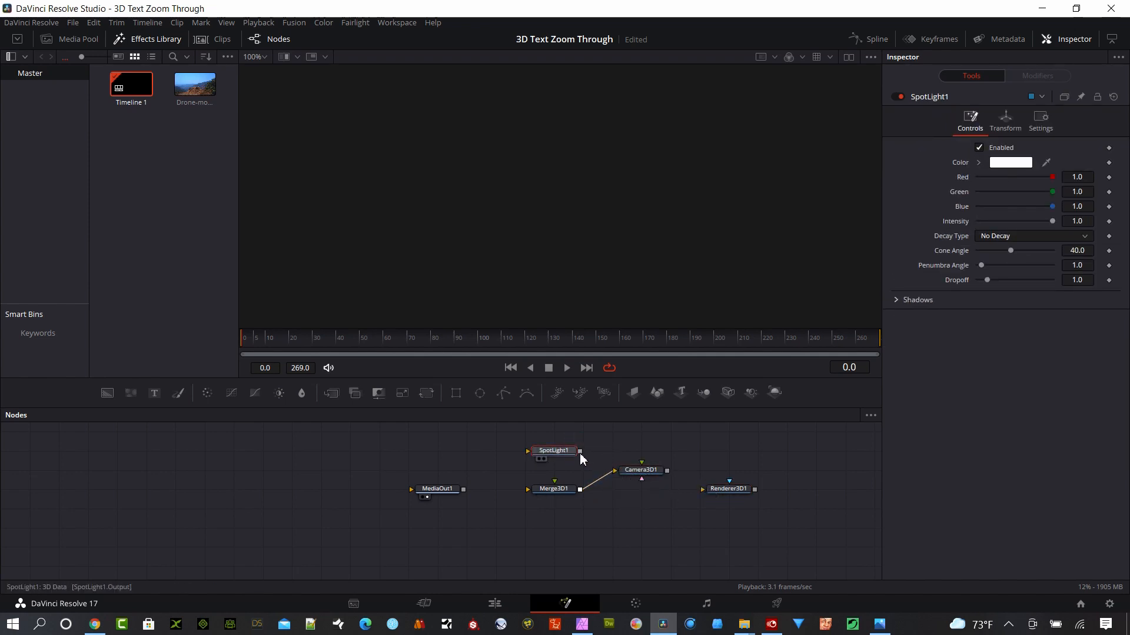
left_click_drag(580, 490, 703, 490)
left_click_drag(641, 470, 567, 497)
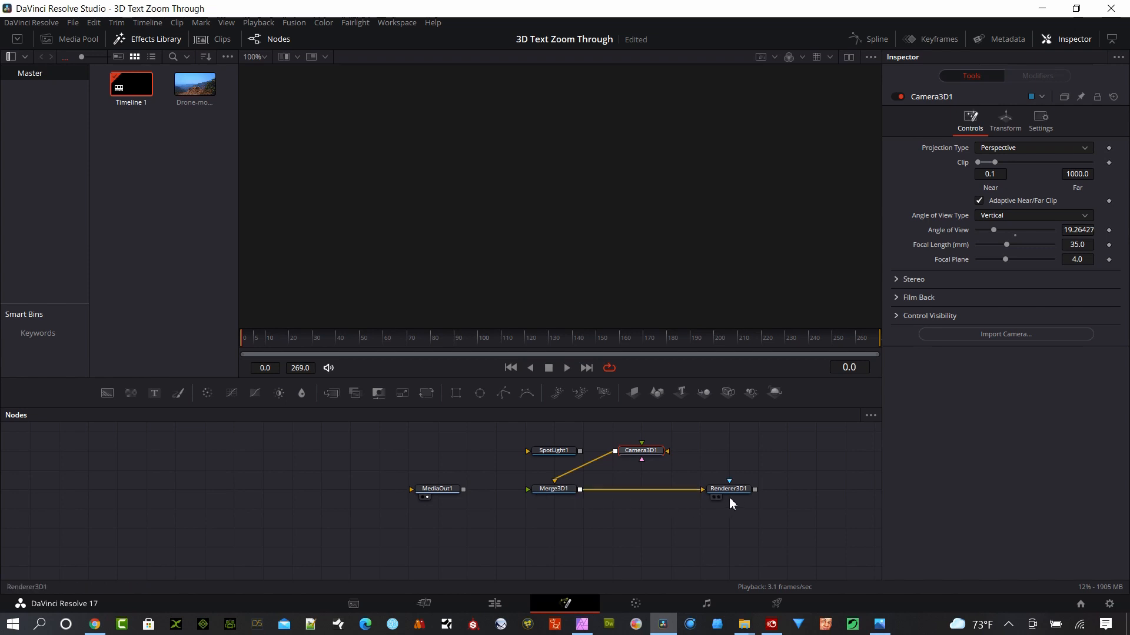
left_click_drag(732, 491, 679, 493)
left_click_drag(453, 496, 776, 496)
left_click_drag(696, 489, 769, 495)
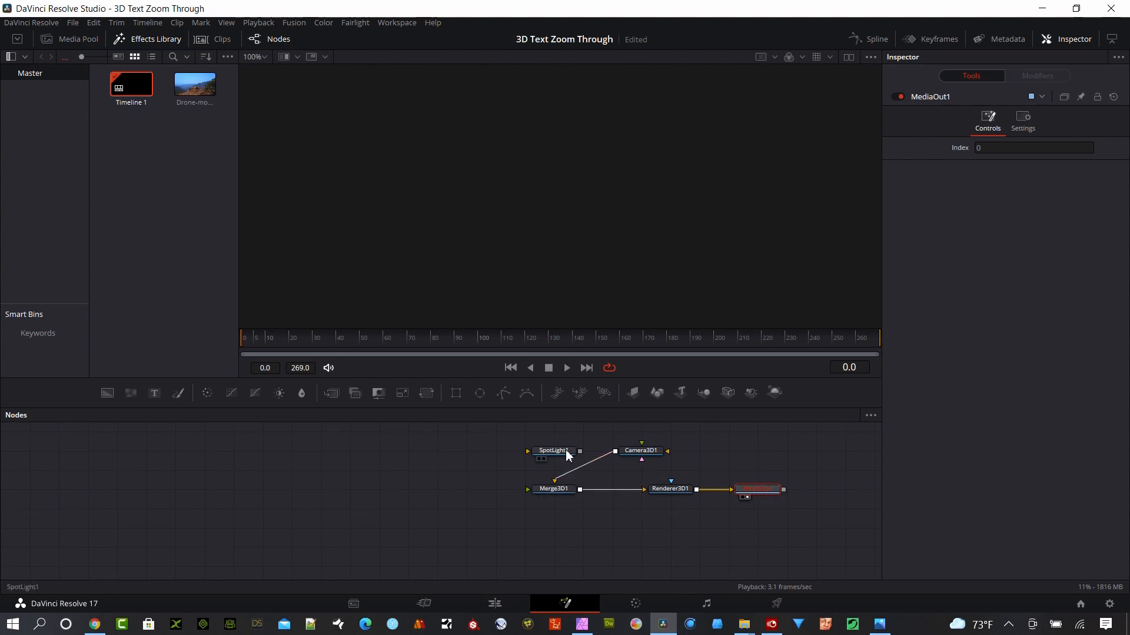
left_click_drag(566, 450, 537, 450)
Add an ImagePlane3D node fed by the drone mountain clip and connect it to Merge3D1.
left_click_drag(634, 391, 211, 500)
left_click_drag(195, 85, 208, 512)
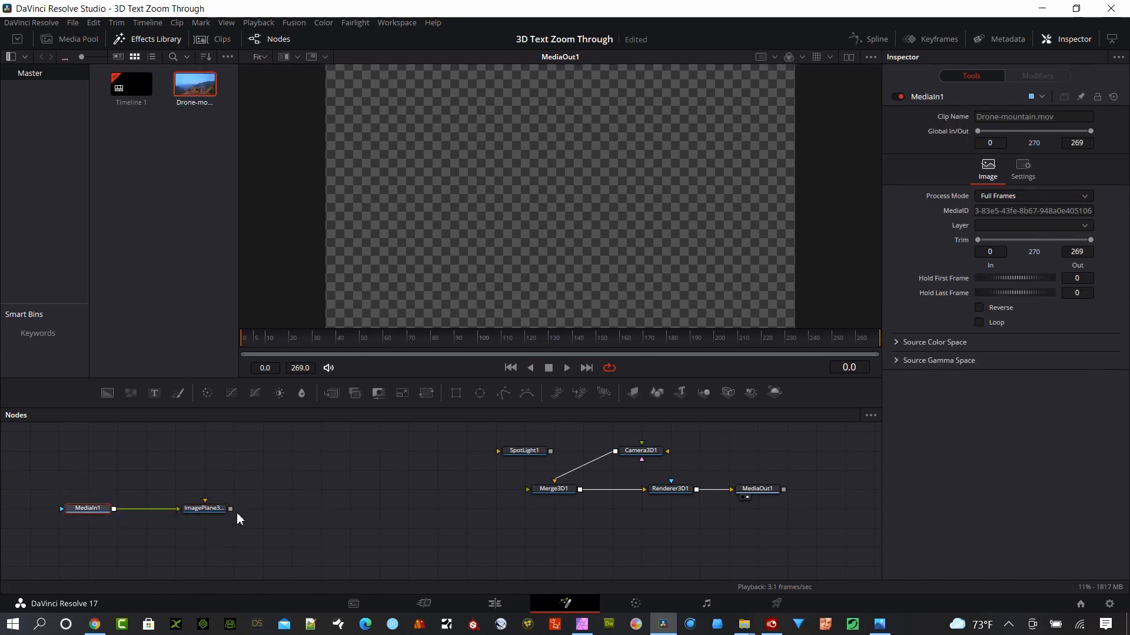
left_click_drag(230, 509, 560, 500)
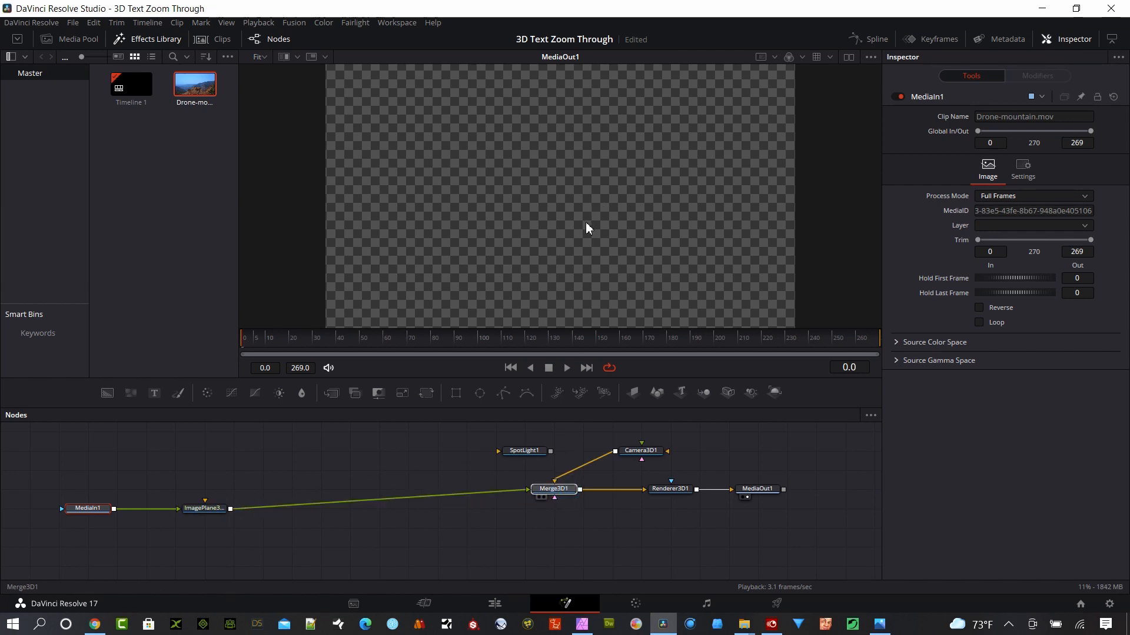
Display Merge3D1 in the viewer and examine the camera's position relative to the image plane.
key("1")
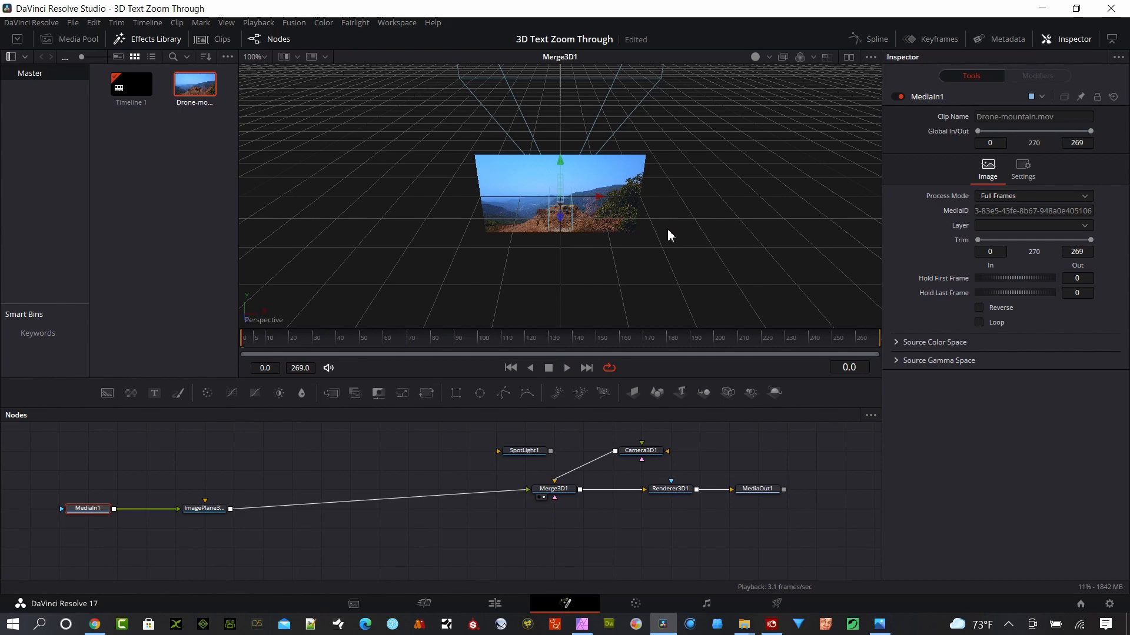
left_click_drag(668, 230, 321, 340)
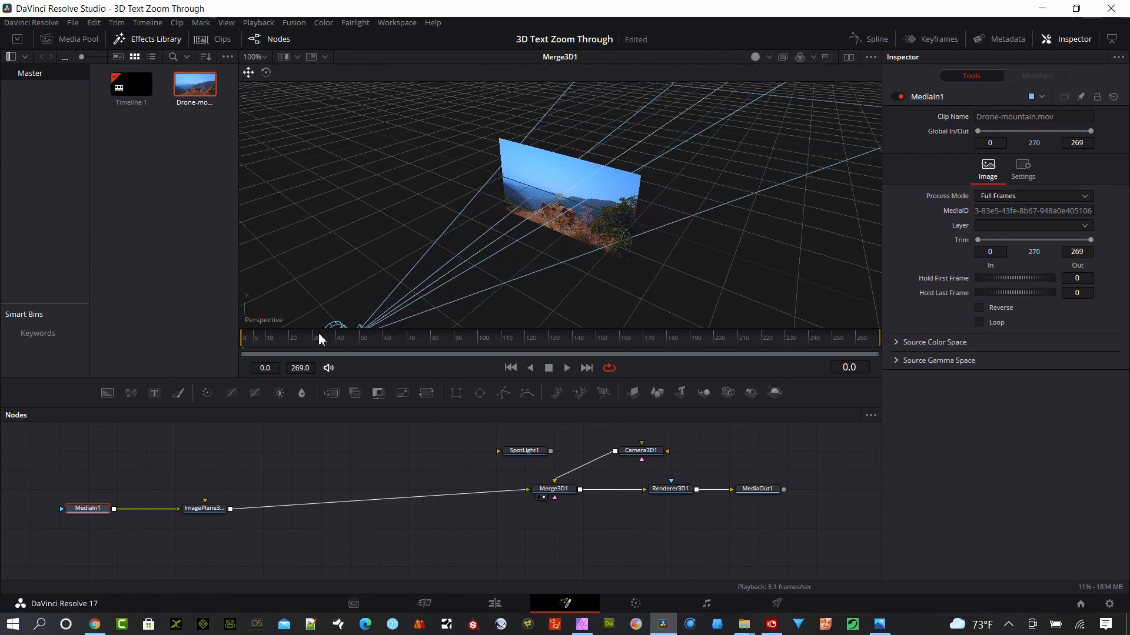
left_click_drag(440, 294, 483, 200)
left_click_drag(400, 190, 356, 226)
Show Renderer3D1's output in the viewer and set Camera3D1's Z translation to about 1.65.
left_click(673, 489)
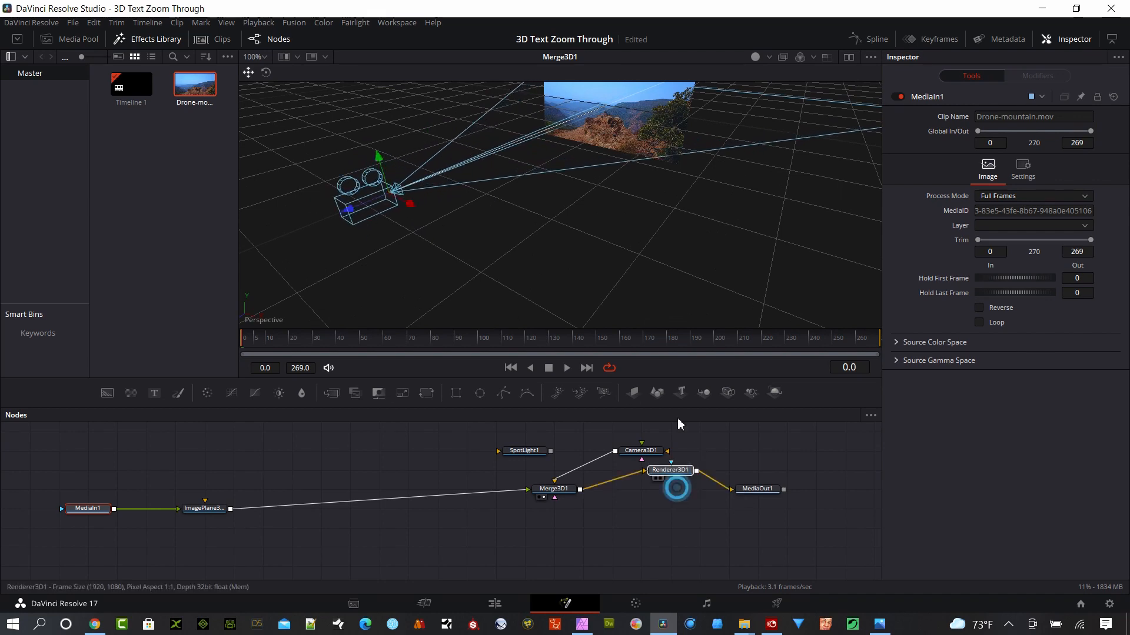
key("1")
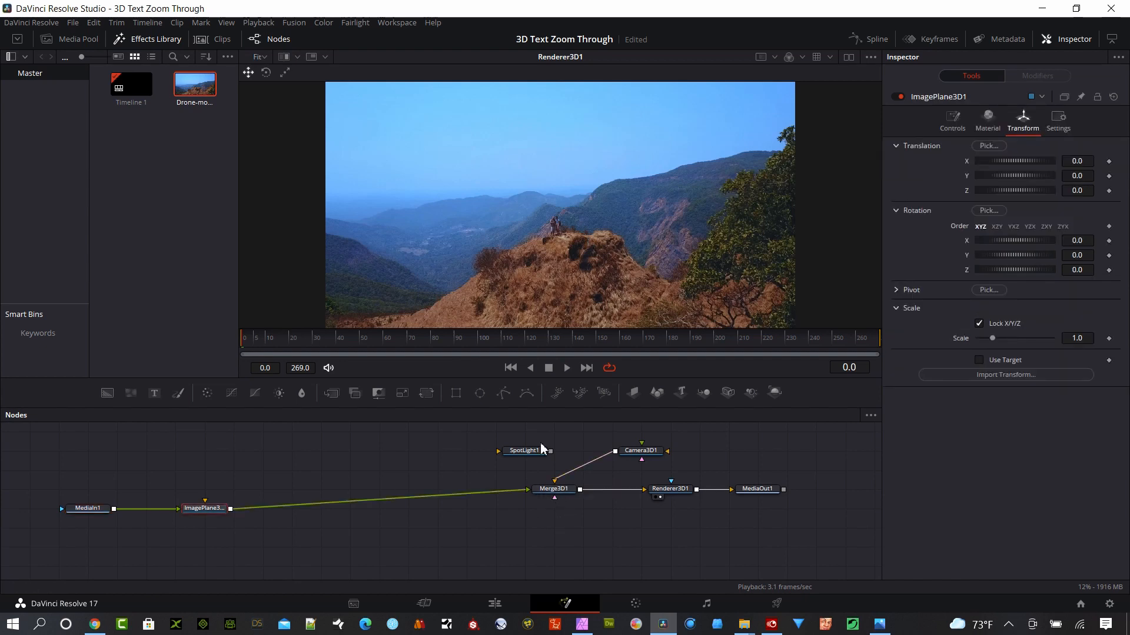
left_click(641, 451)
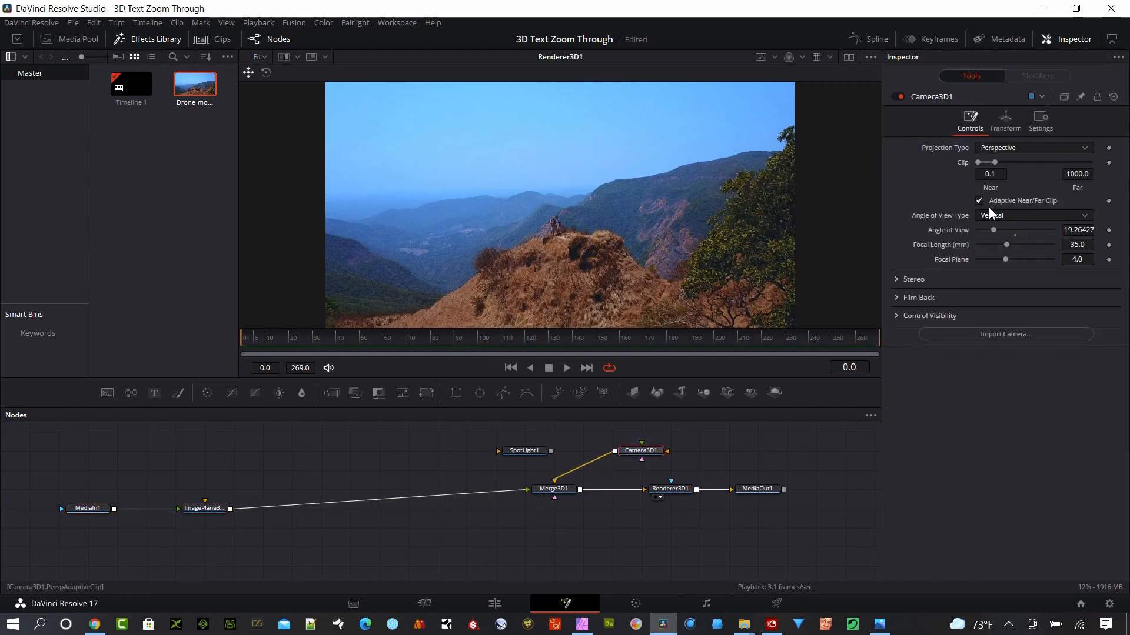
left_click(1005, 121)
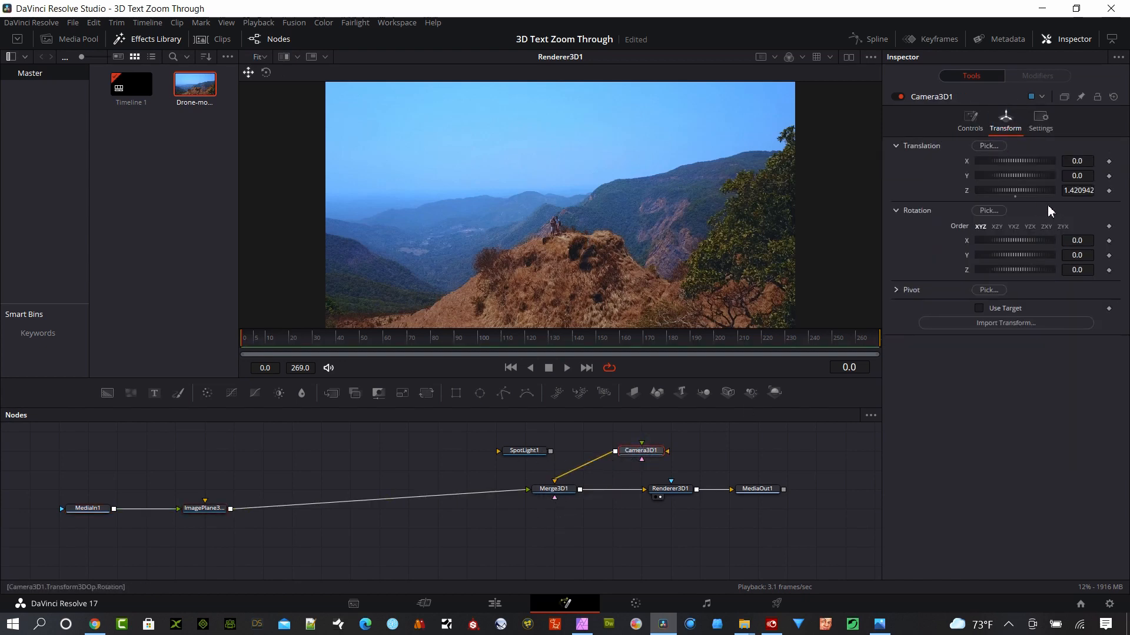
mouse_move(1082, 190)
left_mouse_down()
mouse_move(1114, 190)
mouse_move(1093, 190)
left_mouse_up()
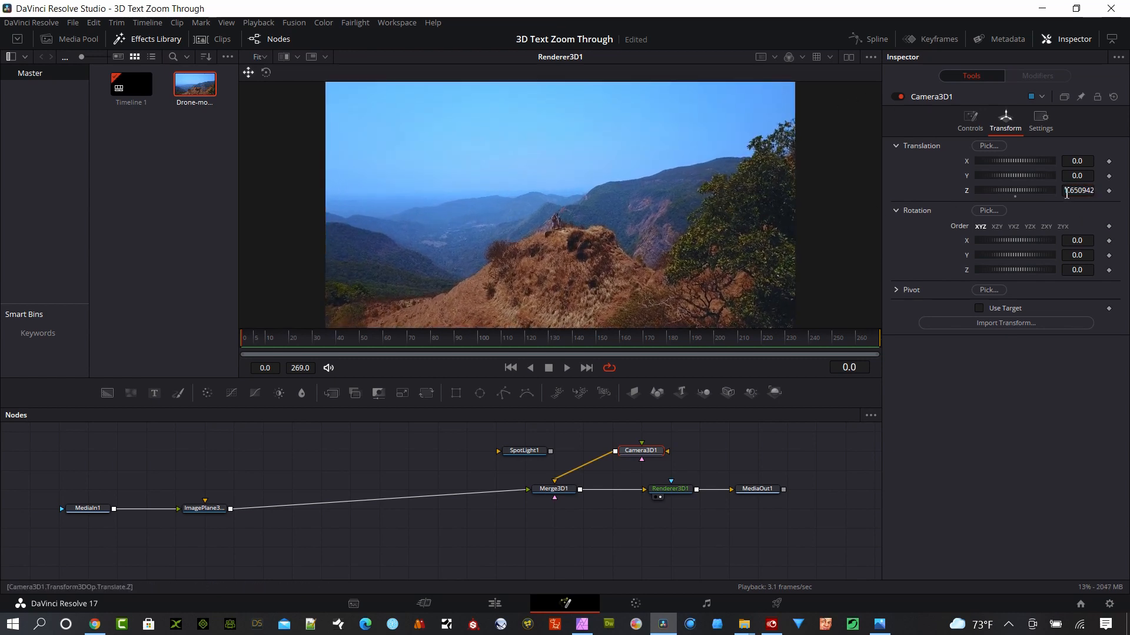
Show Merge3D1 at frame 42 and add a Text3D node reading "Exploration" connected to that merge.
left_click(340, 339)
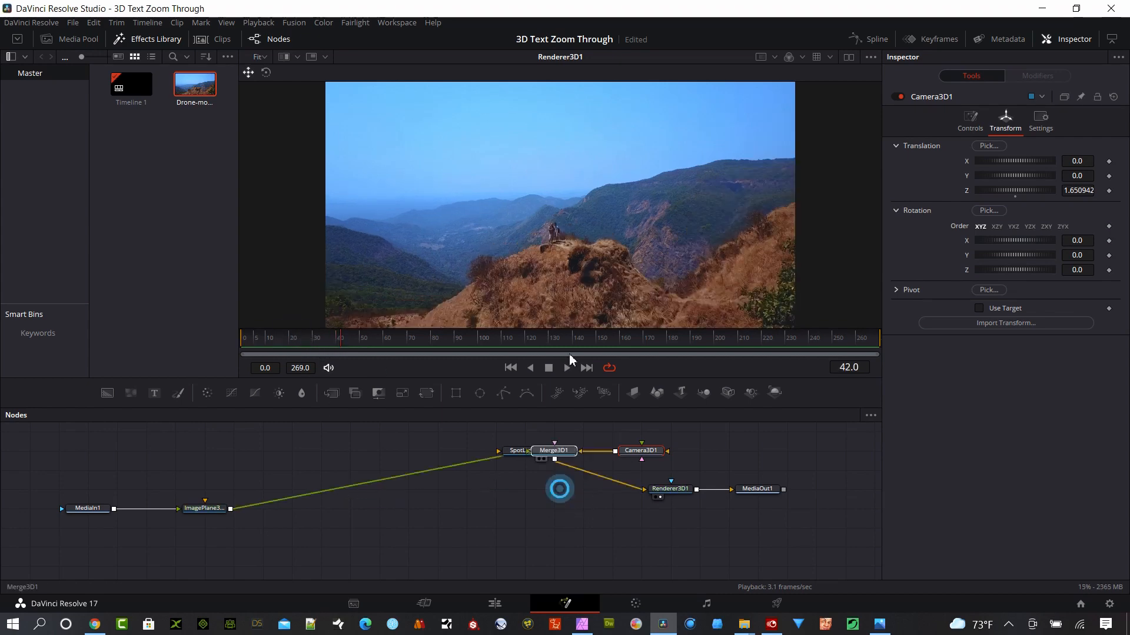
left_click_drag(559, 488, 600, 219)
left_click_drag(434, 276, 496, 278)
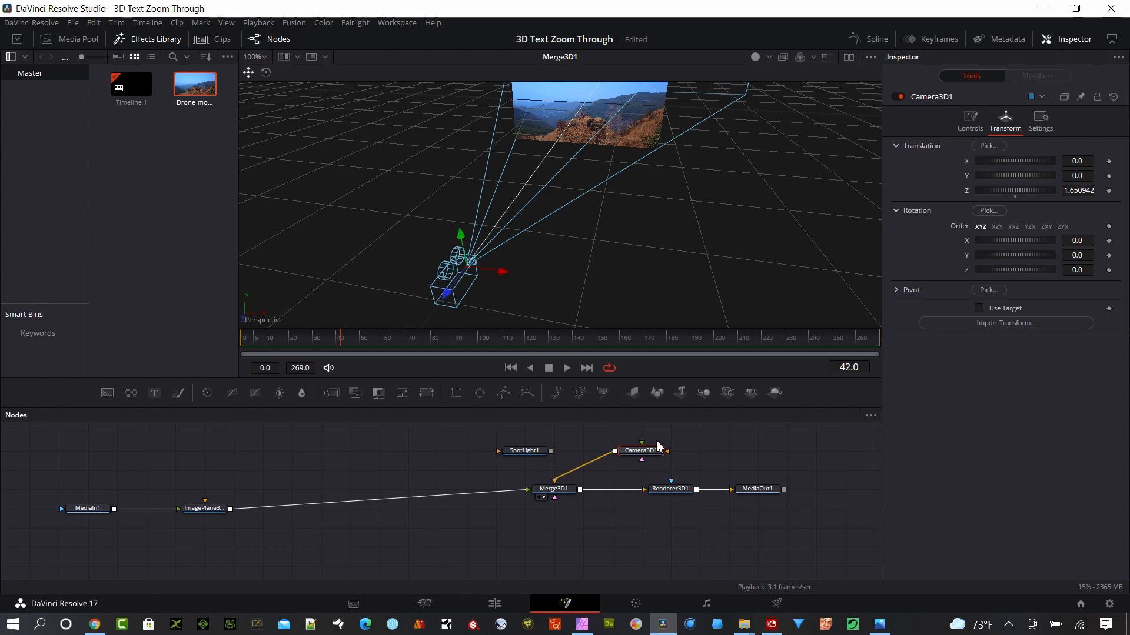
left_click_drag(682, 397, 553, 490)
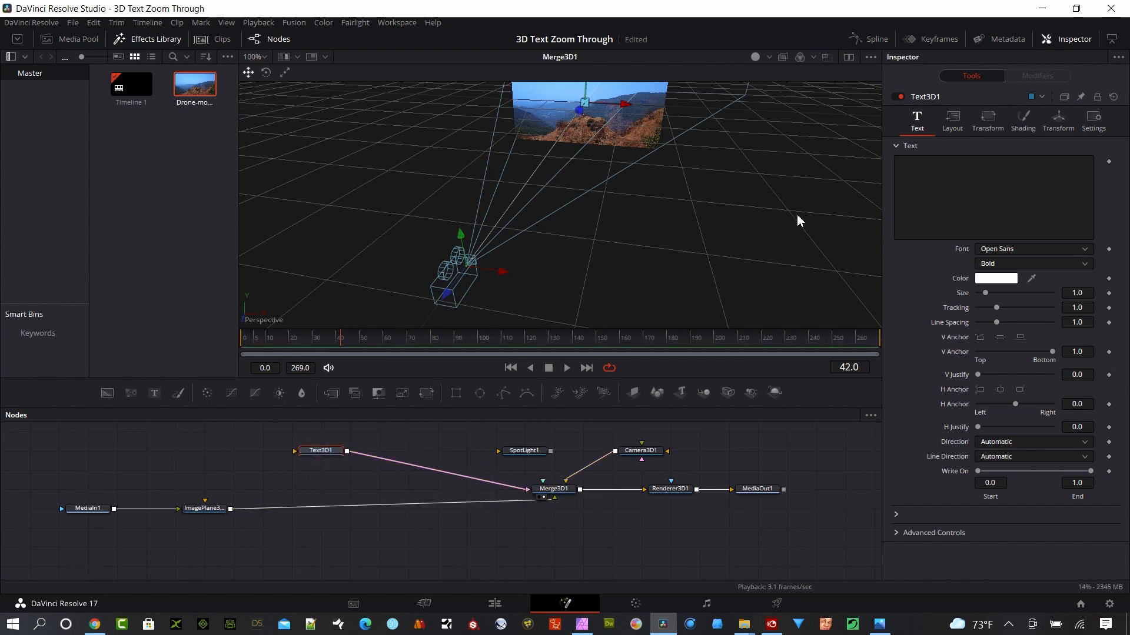
left_click(940, 160)
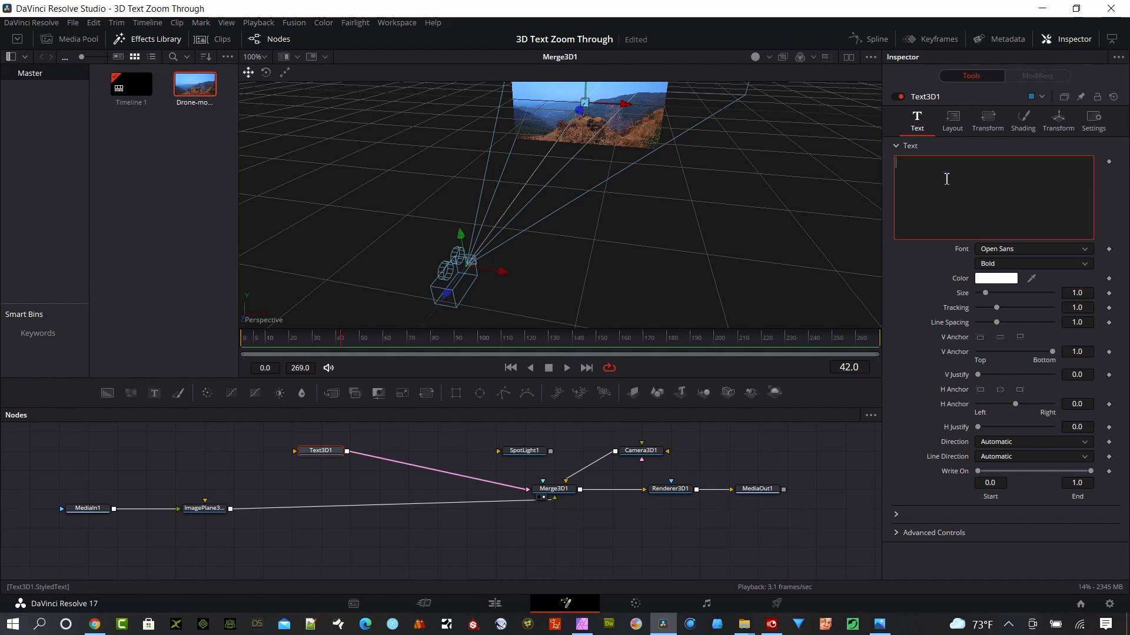
type("Exploration")
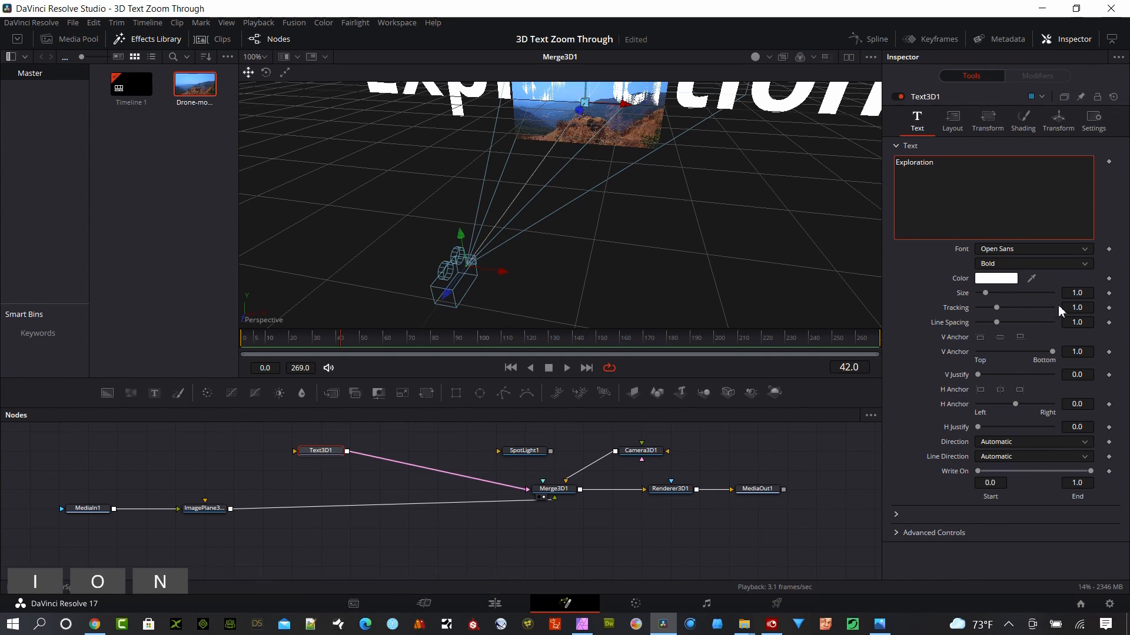
Set the "Exploration" text size to 0.13.
left_click(1082, 292)
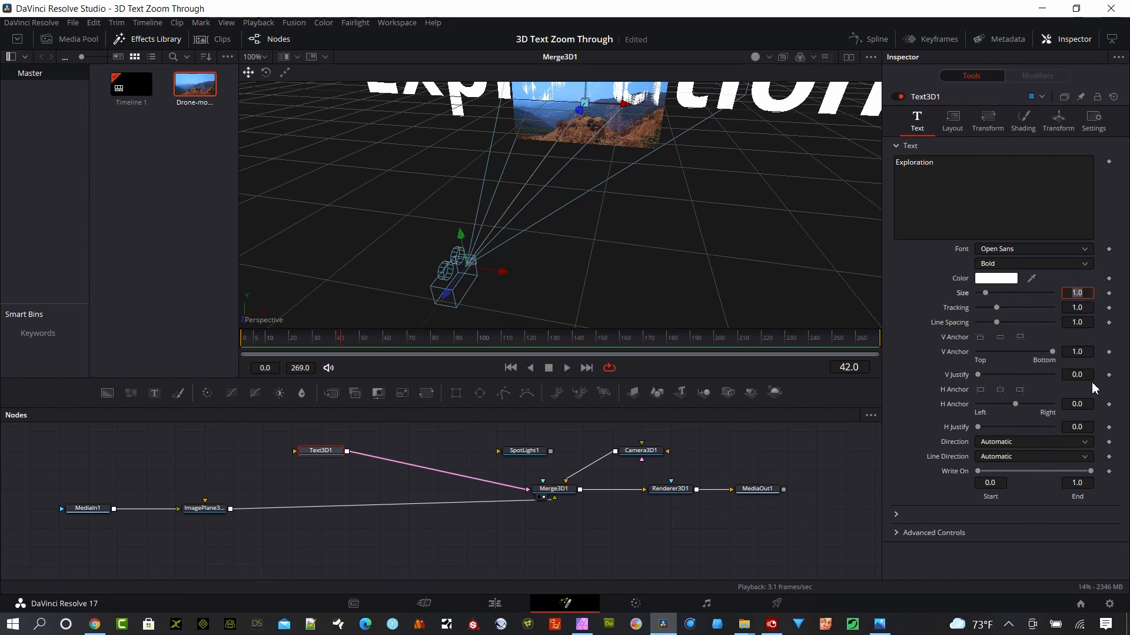
type(".13")
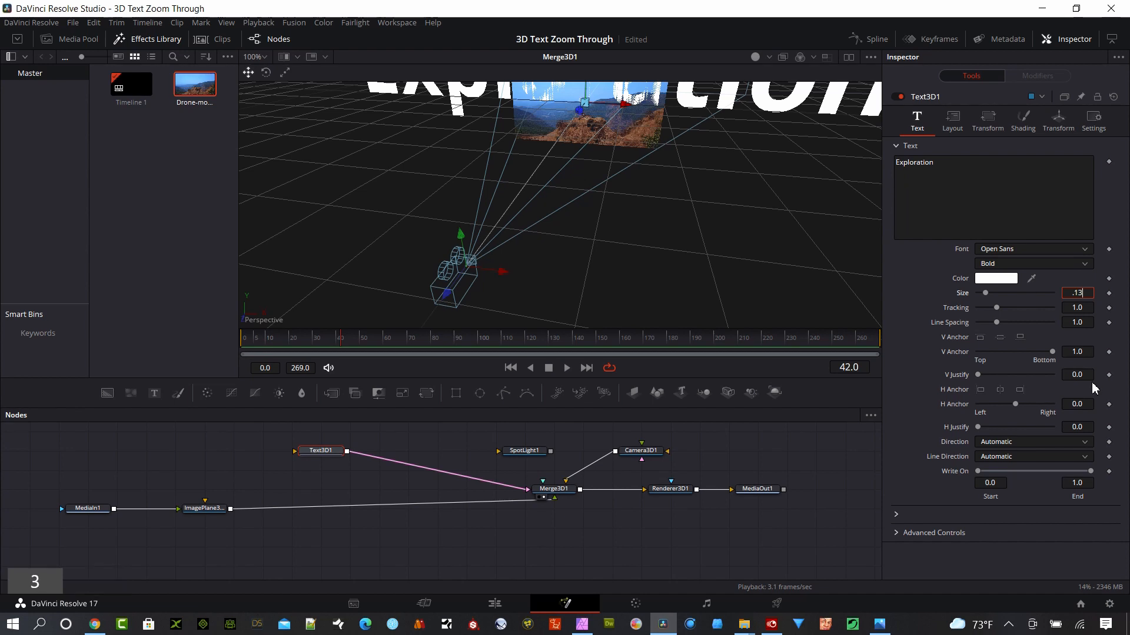
key("Return")
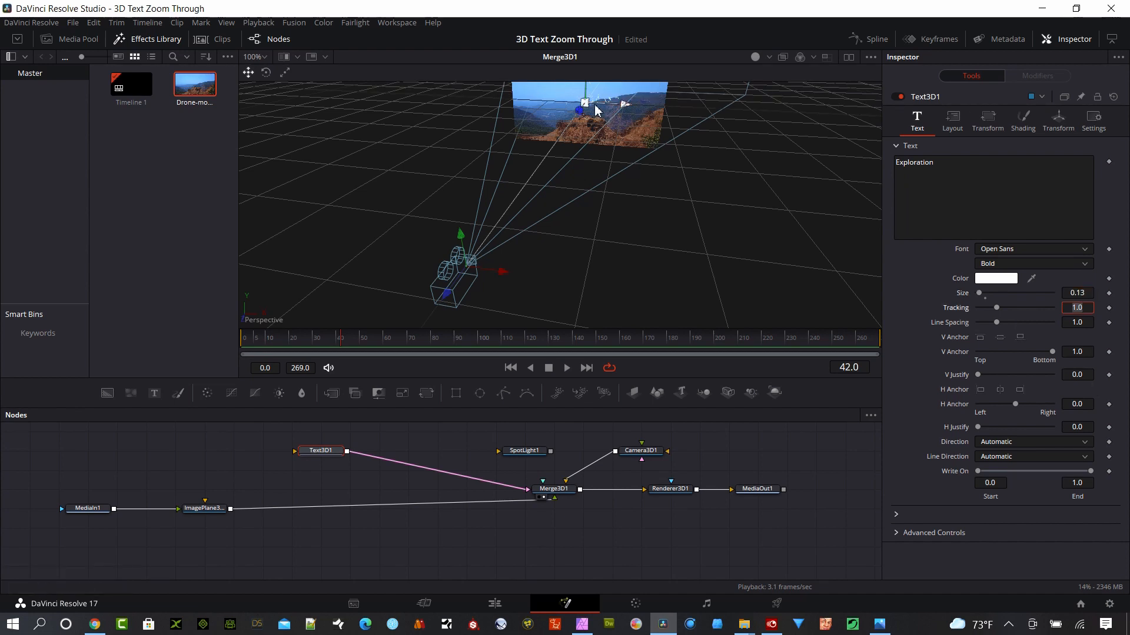
Set the text's Z translation to 0.02 and display Renderer3D1's output in the viewer.
left_click(1058, 124)
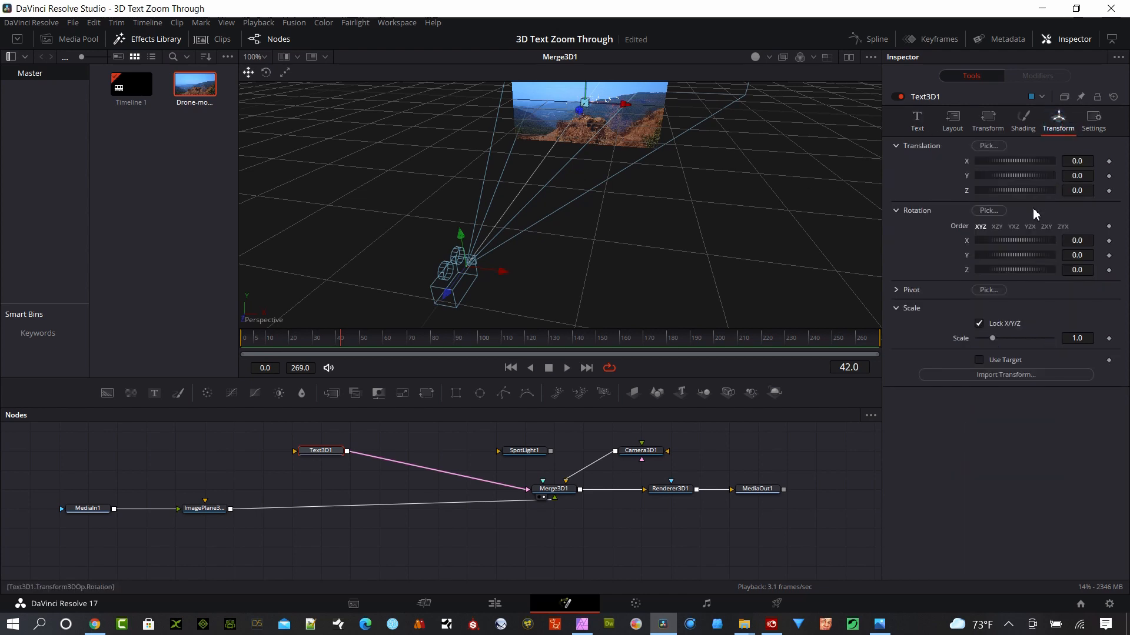
left_click_drag(1077, 190, 1082, 190)
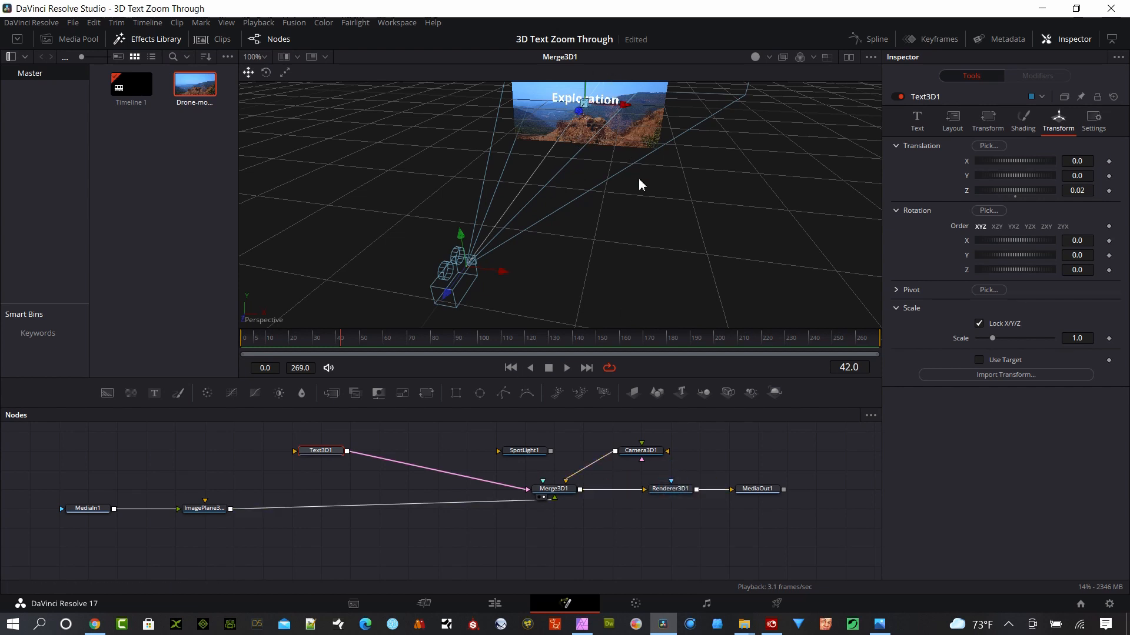
left_click(659, 497)
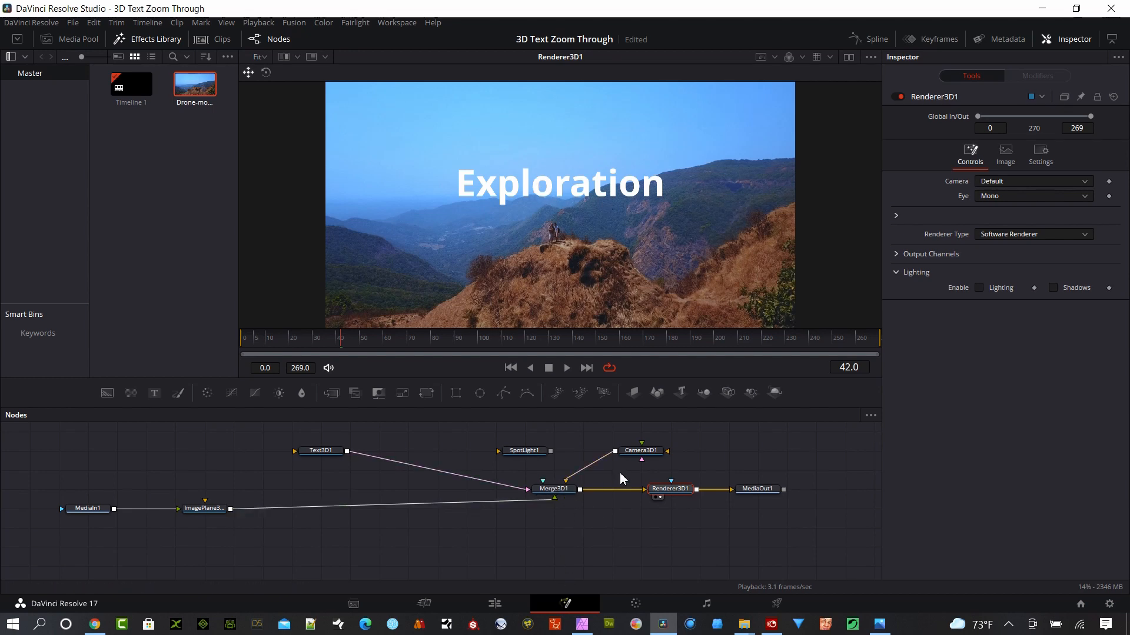
Extrude the text with depth 0.074, 3 subdivisions, bevel depth 0.0457 and bevel width 0.0236, and disable the back bevel.
left_click(322, 453)
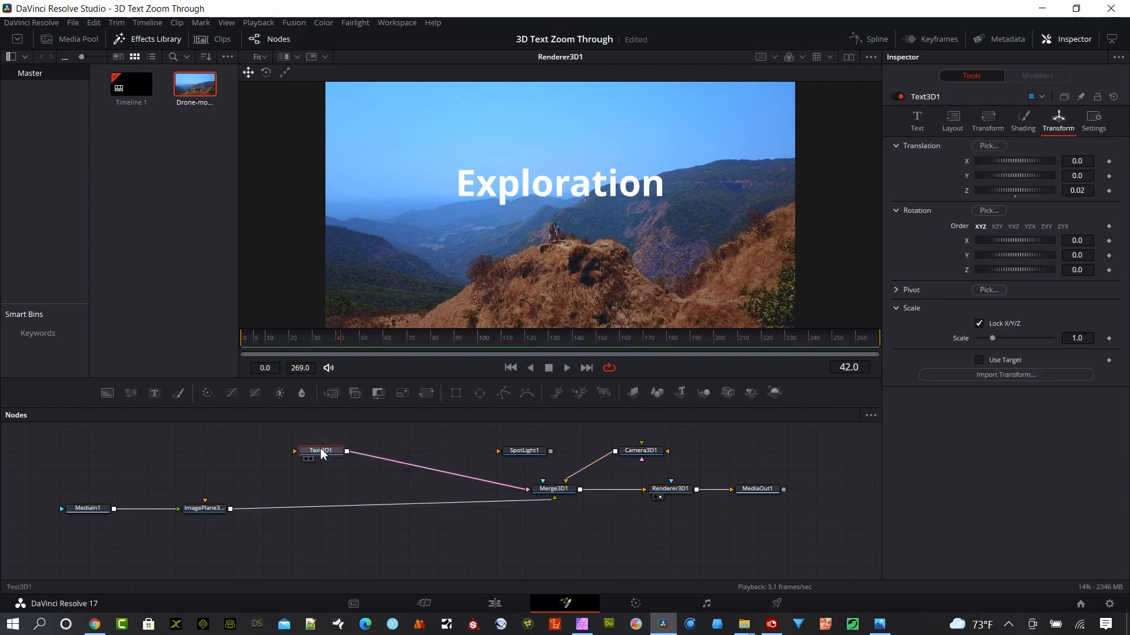
left_click(914, 121)
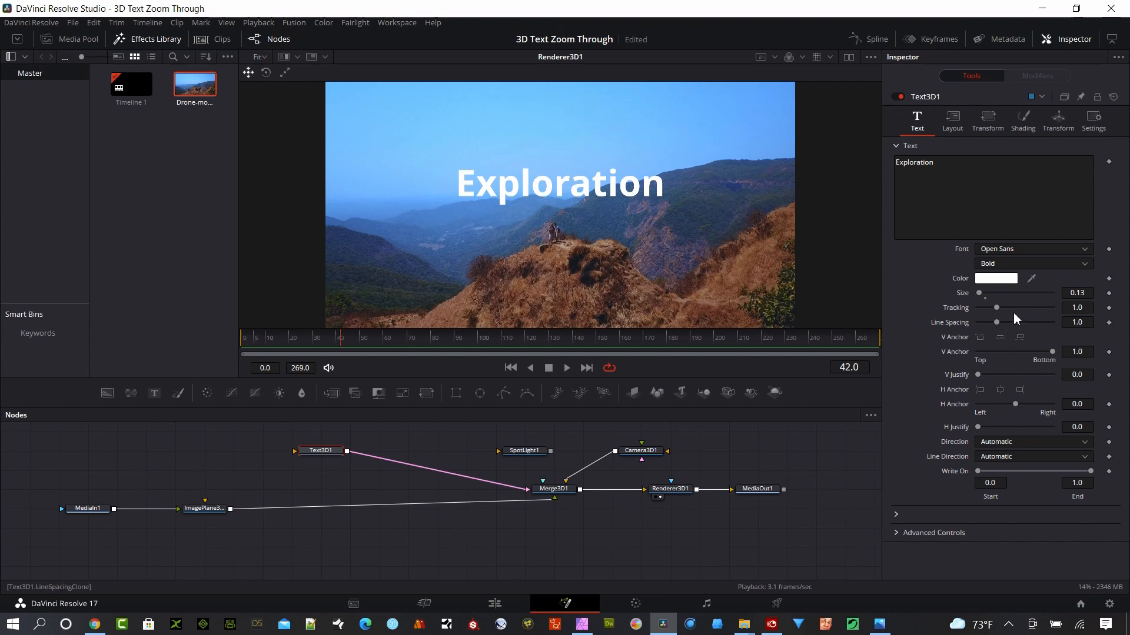
left_click(897, 515)
scroll(900, 518, "down", 2)
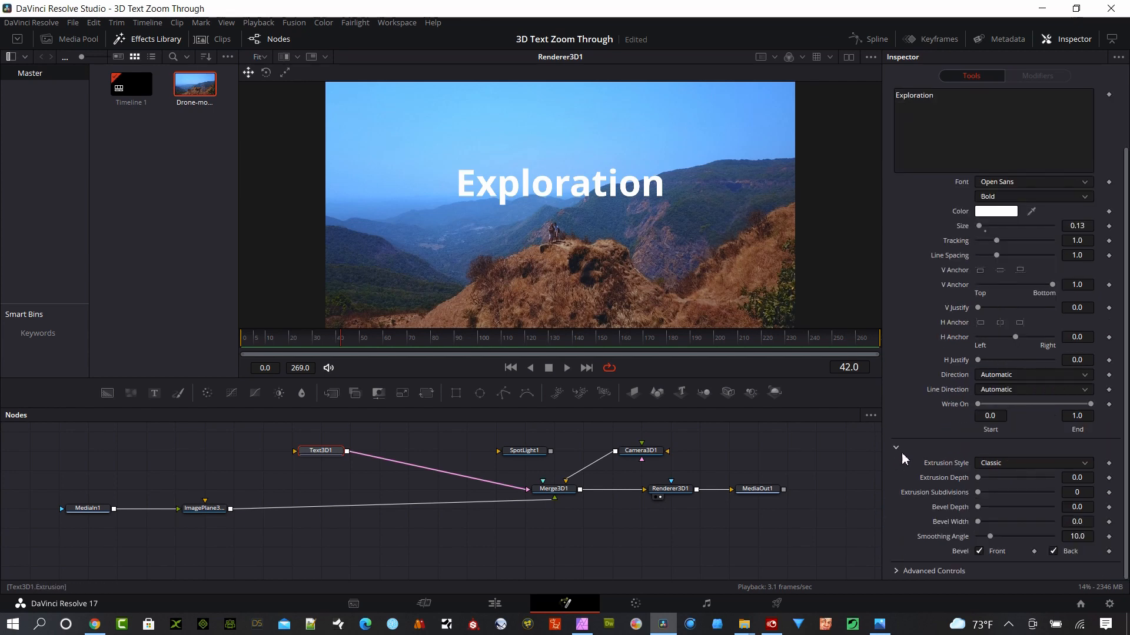
left_click_drag(978, 478, 1014, 527)
left_click(979, 494)
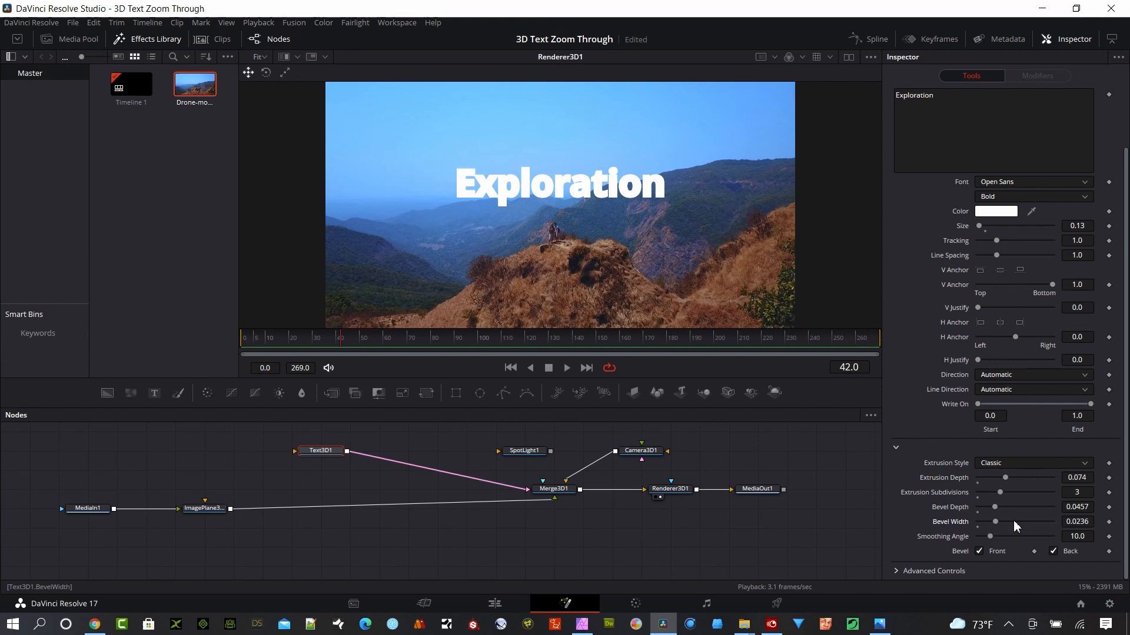
left_click(1053, 553)
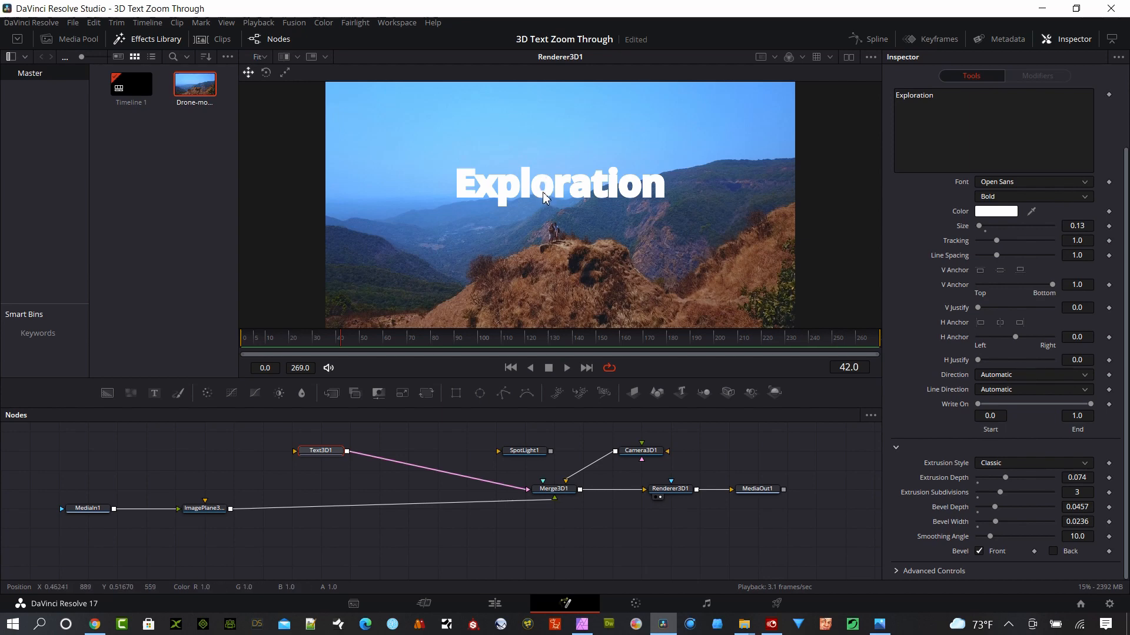
View the text close up in Merge3D1's 3D scene and set its extrusion depth to about 0.1055.
left_click_drag(556, 490, 575, 265)
left_click_drag(670, 231, 598, 218)
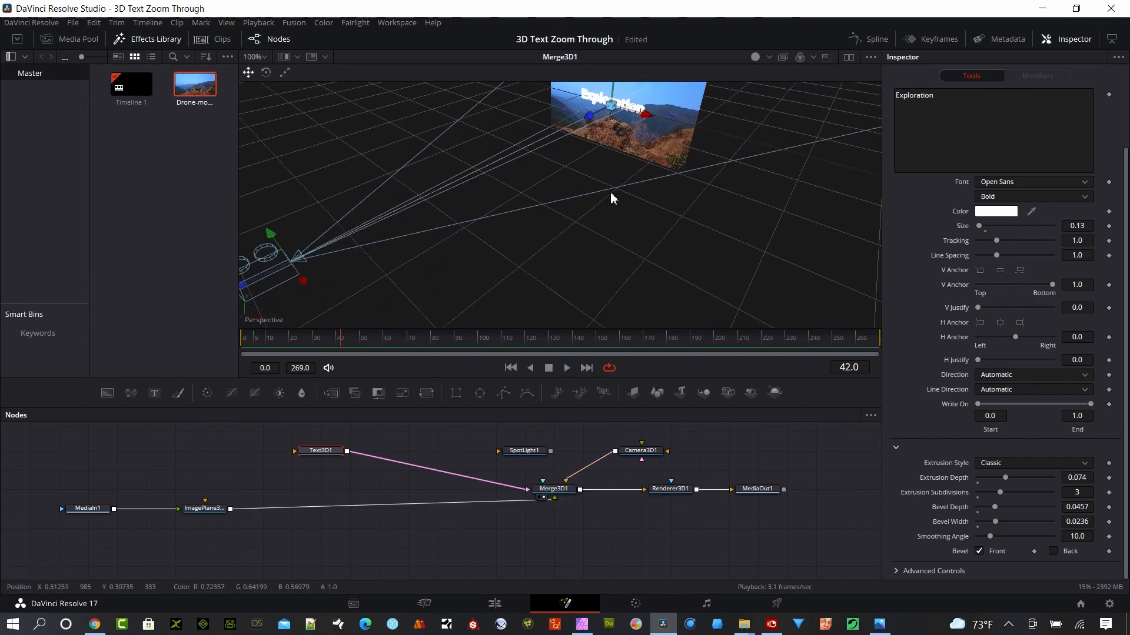
scroll(646, 110, "up", 6)
left_click_drag(677, 133, 598, 245)
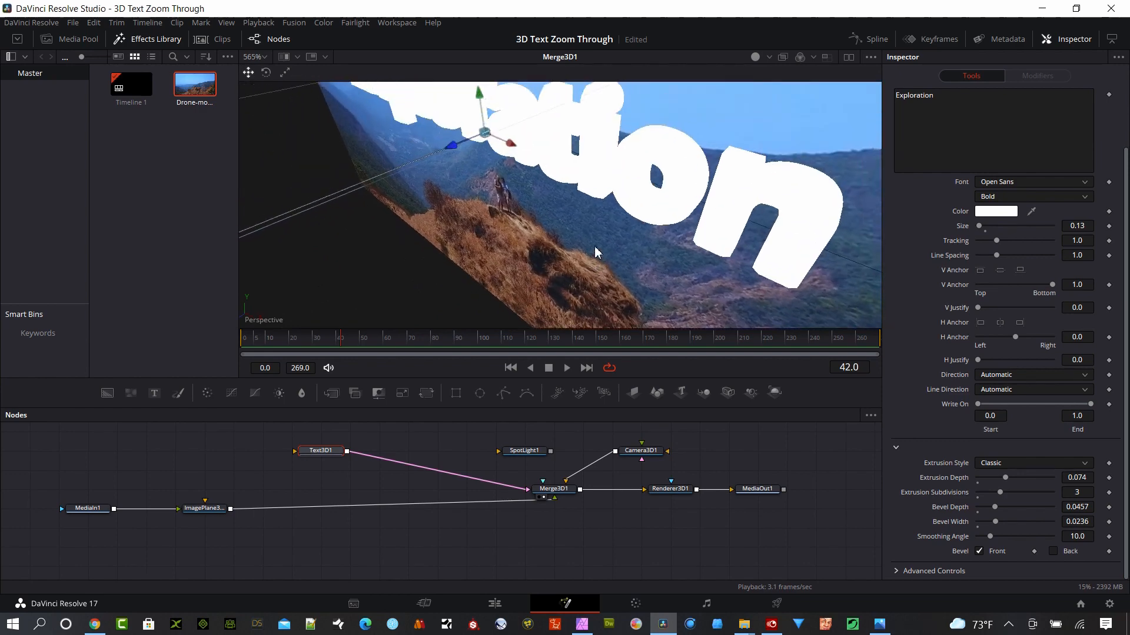
left_click_drag(1006, 479, 1016, 478)
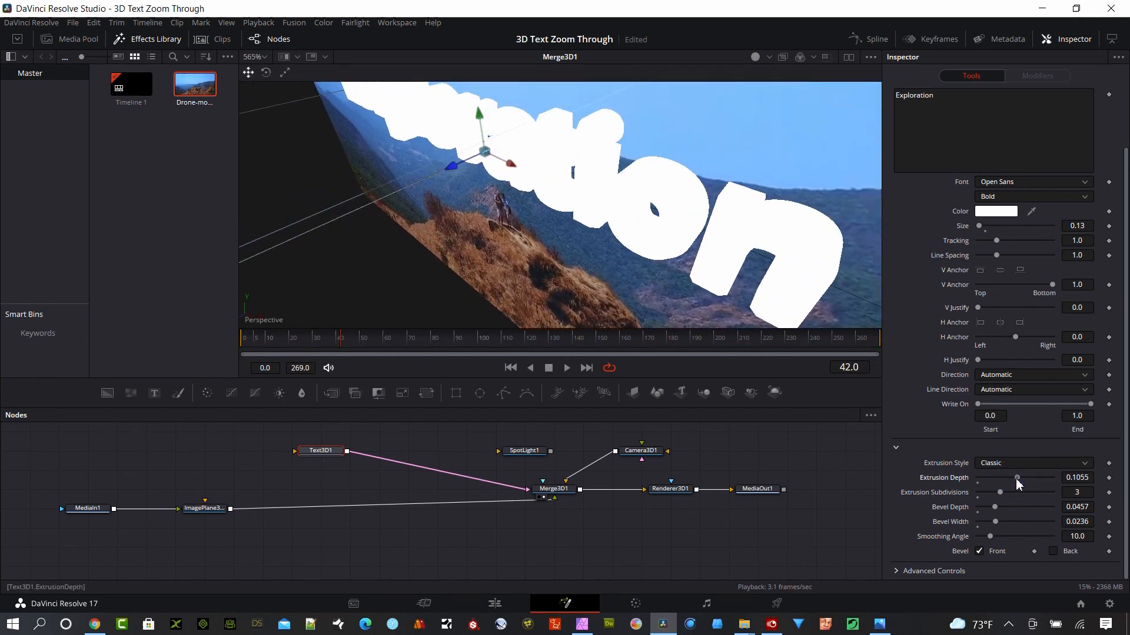
left_click_drag(559, 278, 658, 348)
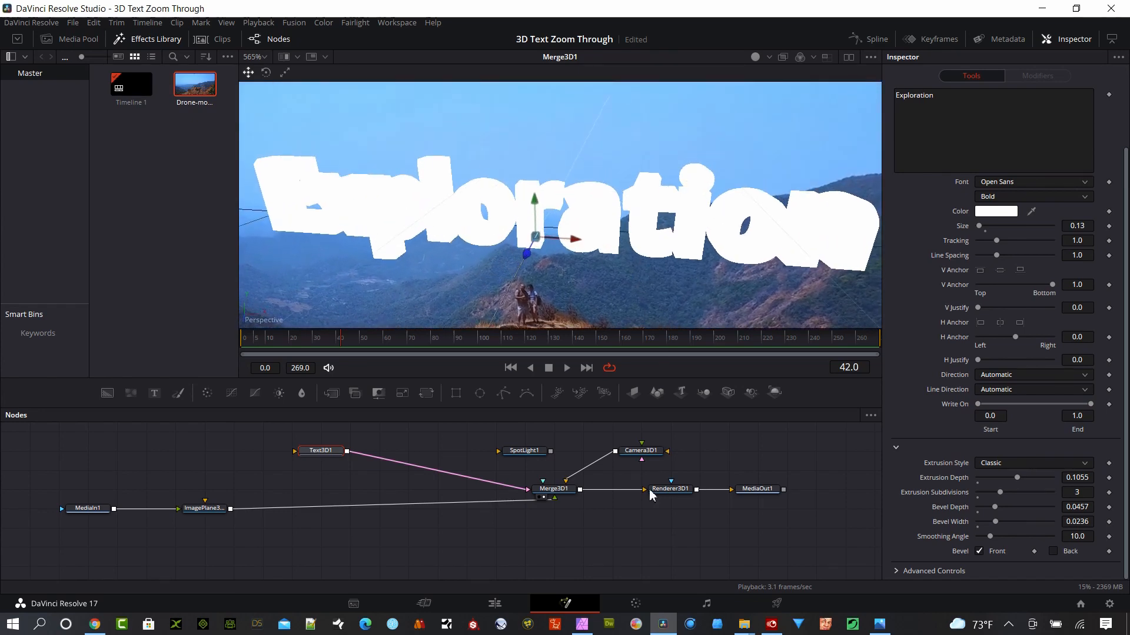
left_click_drag(520, 537, 509, 618)
scroll(471, 497, "down", 3)
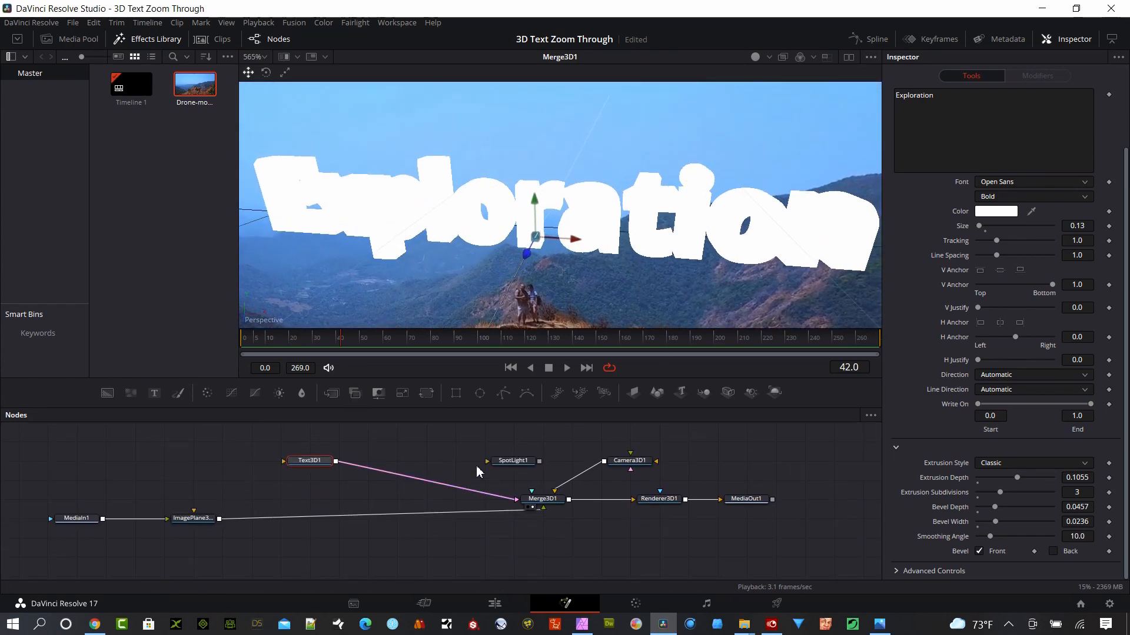
Insert a Replace Material 3D node after Text3D1 and space it out between the text and Merge3D1.
scroll(477, 471, "up", 2)
left_click_drag(321, 500, 286, 490)
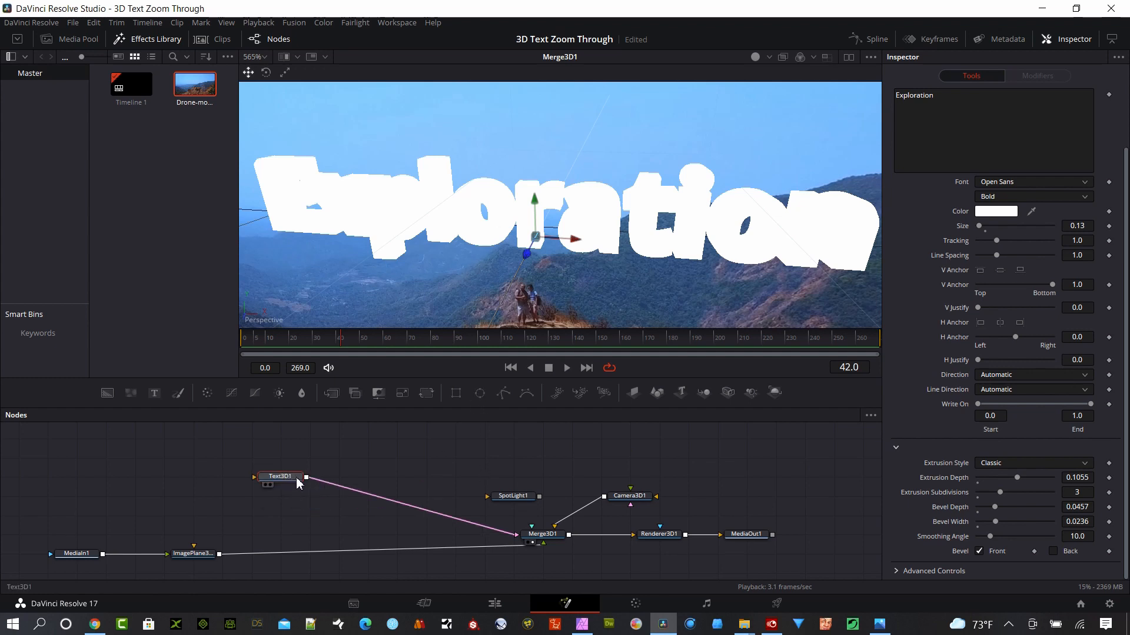
key("shift+space")
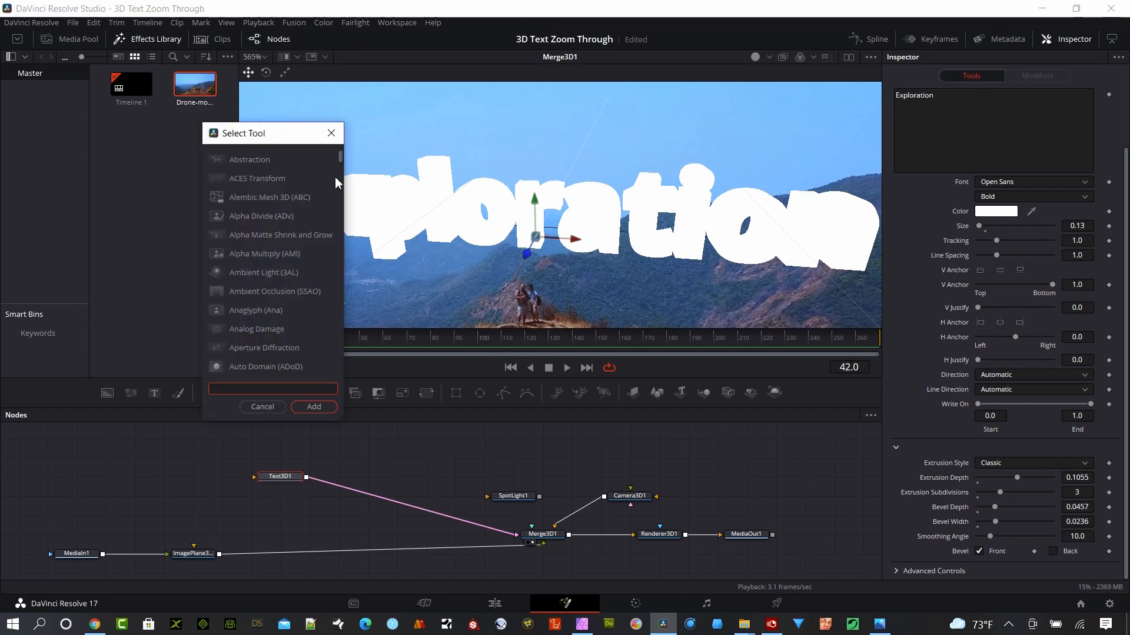
type("replace")
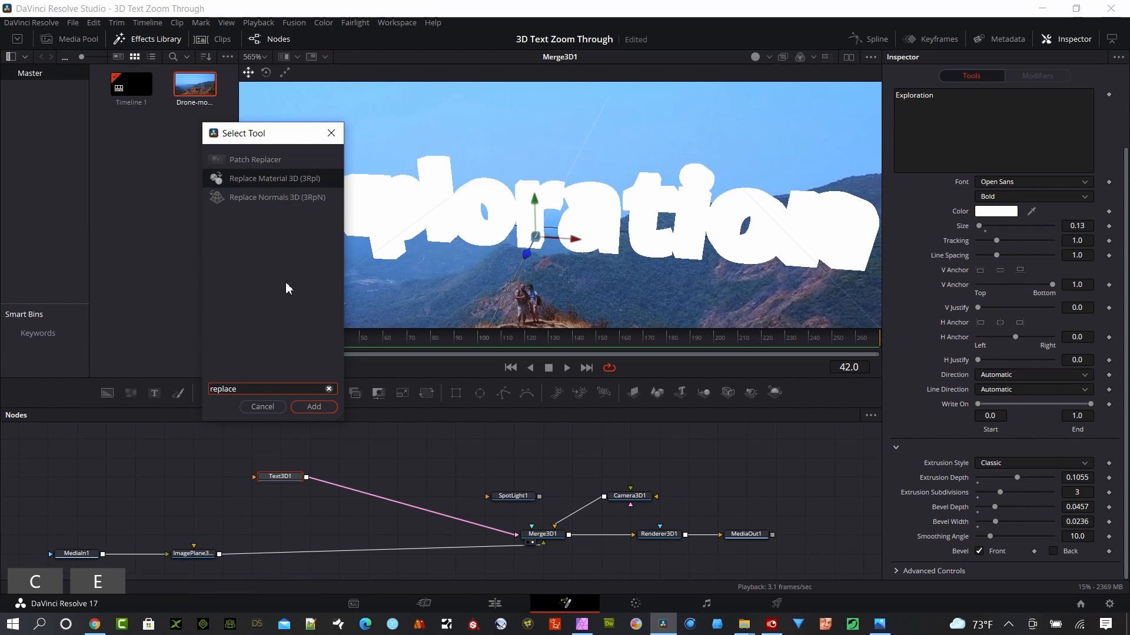
left_click(312, 411)
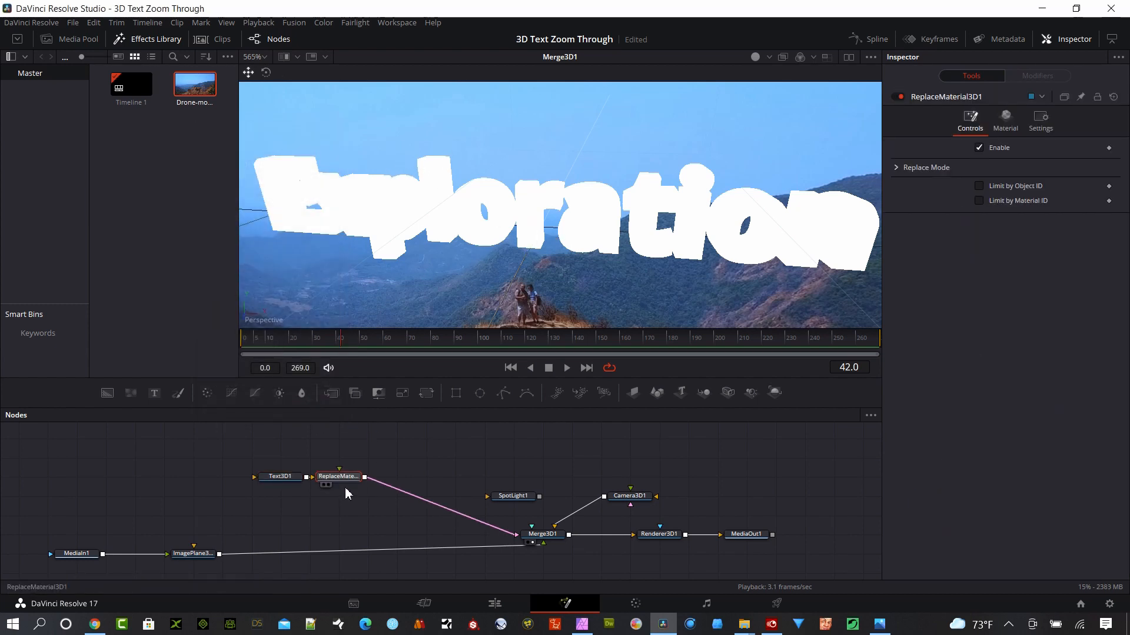
left_click_drag(353, 474, 395, 482)
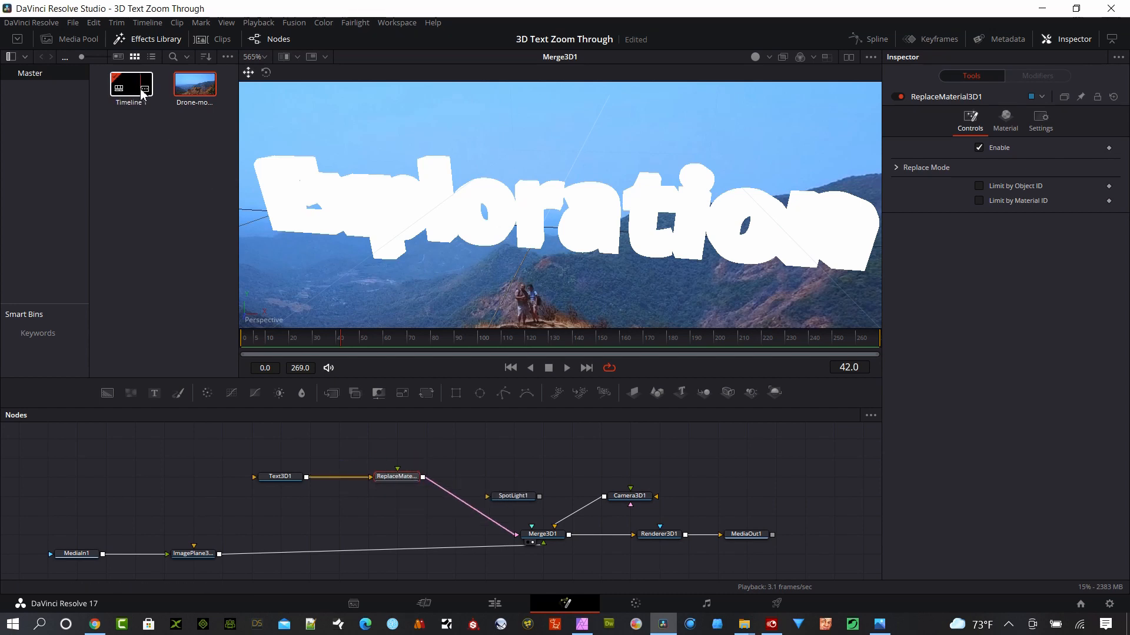
Apply the Pine shader template to the Replace Material node and inspect the textured text close up in Renderer3D1's output.
left_click(141, 41)
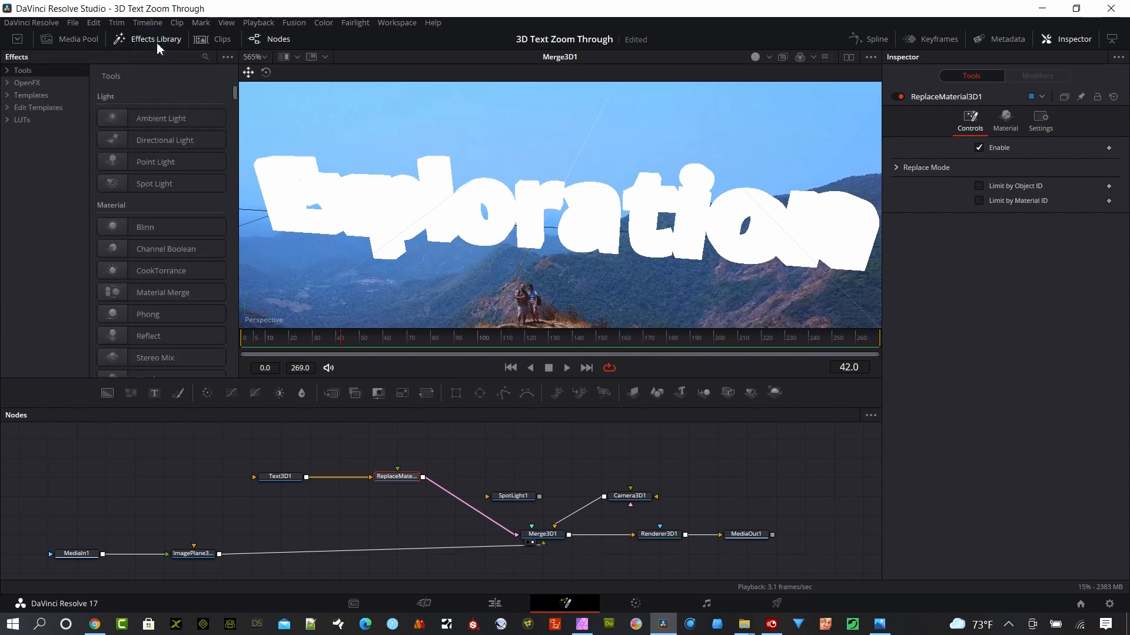
left_click(8, 98)
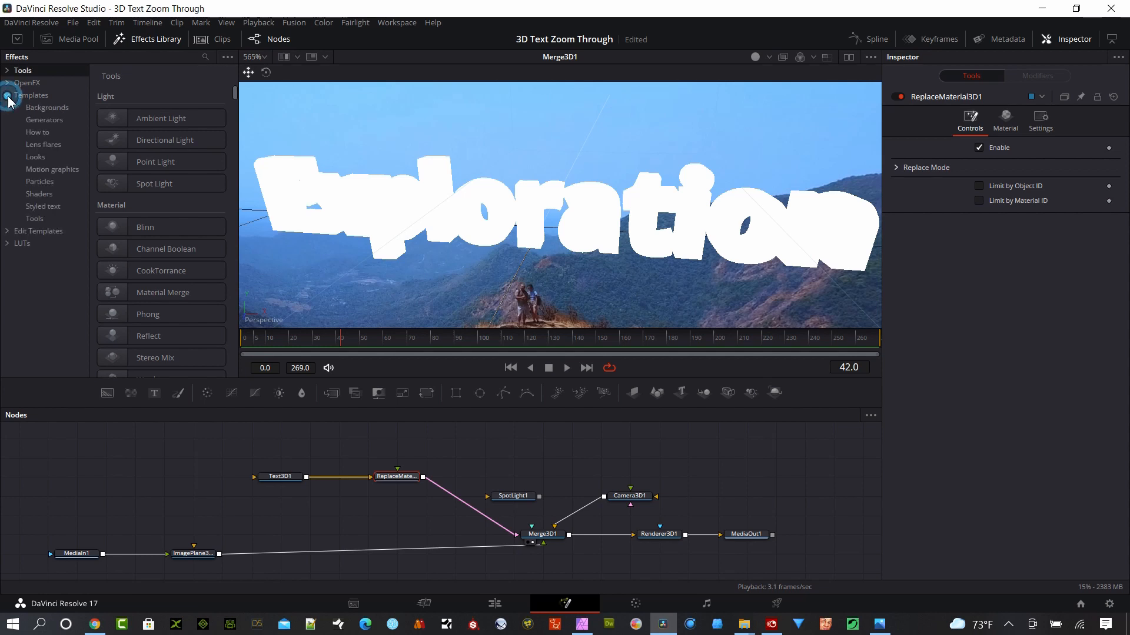
left_click(41, 194)
scroll(203, 235, "down", 3)
scroll(197, 218, "down", 3)
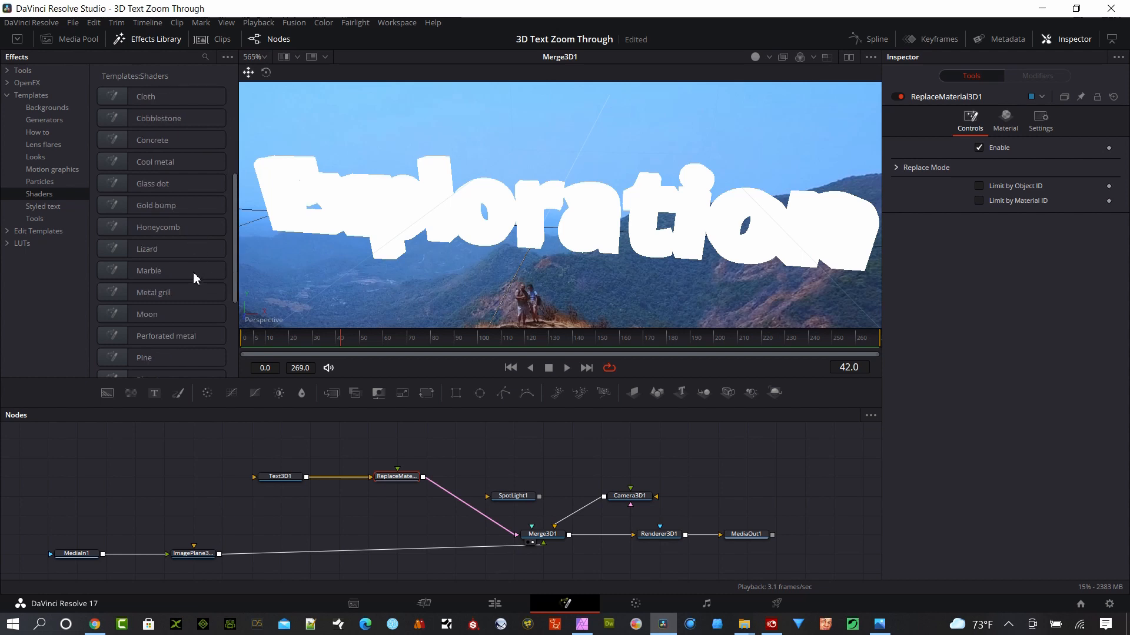
scroll(193, 272, "down", 8)
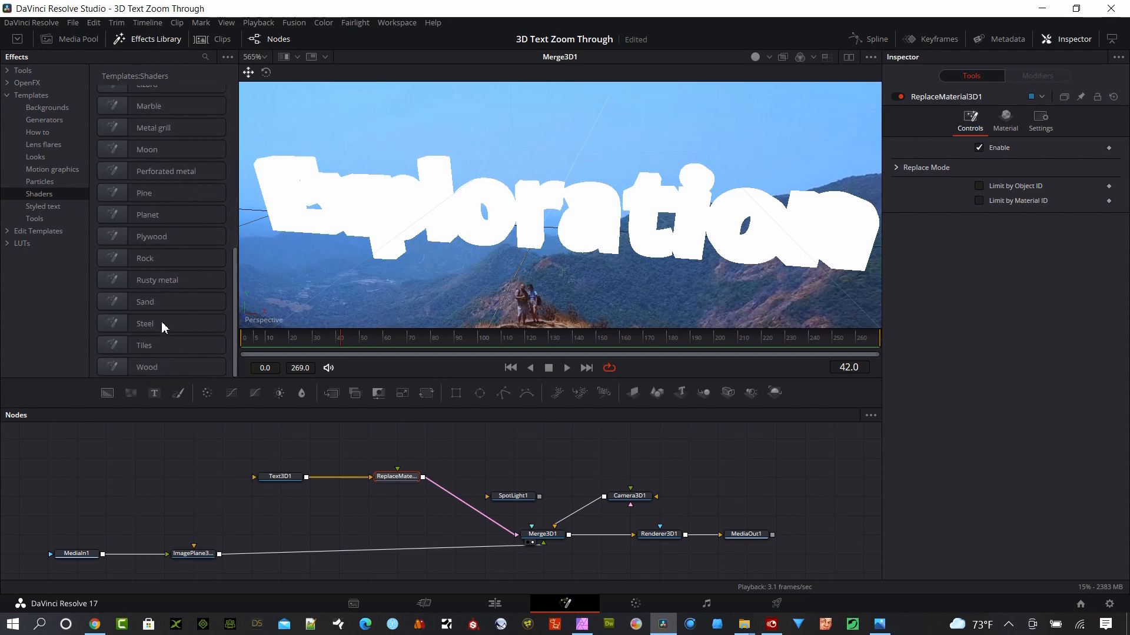
left_click_drag(140, 195, 401, 485)
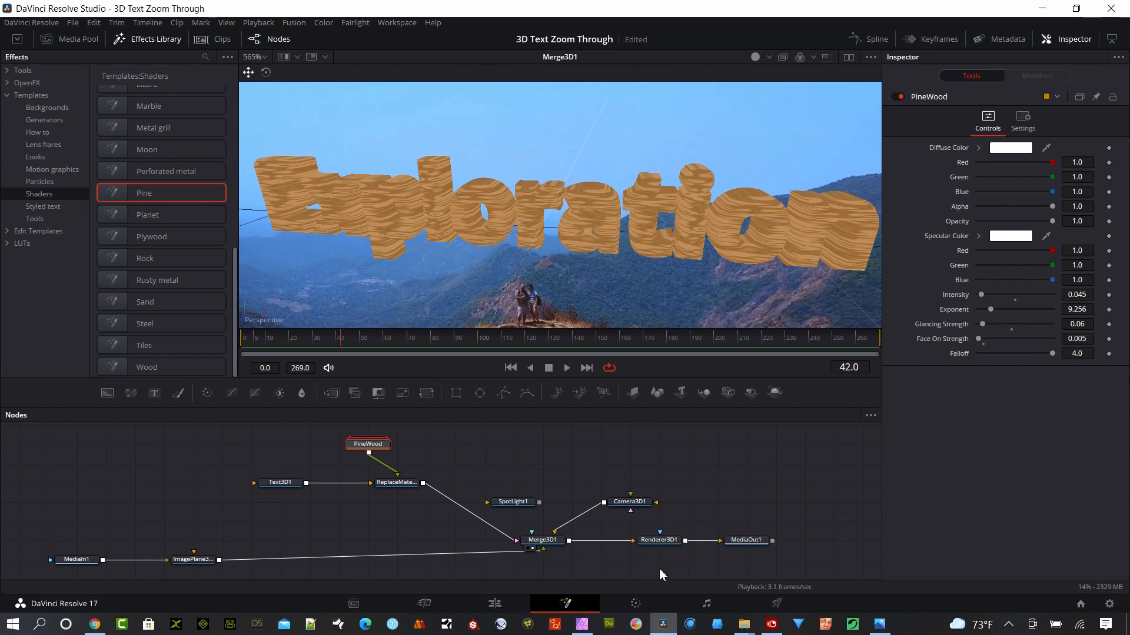
left_click_drag(664, 542, 609, 210)
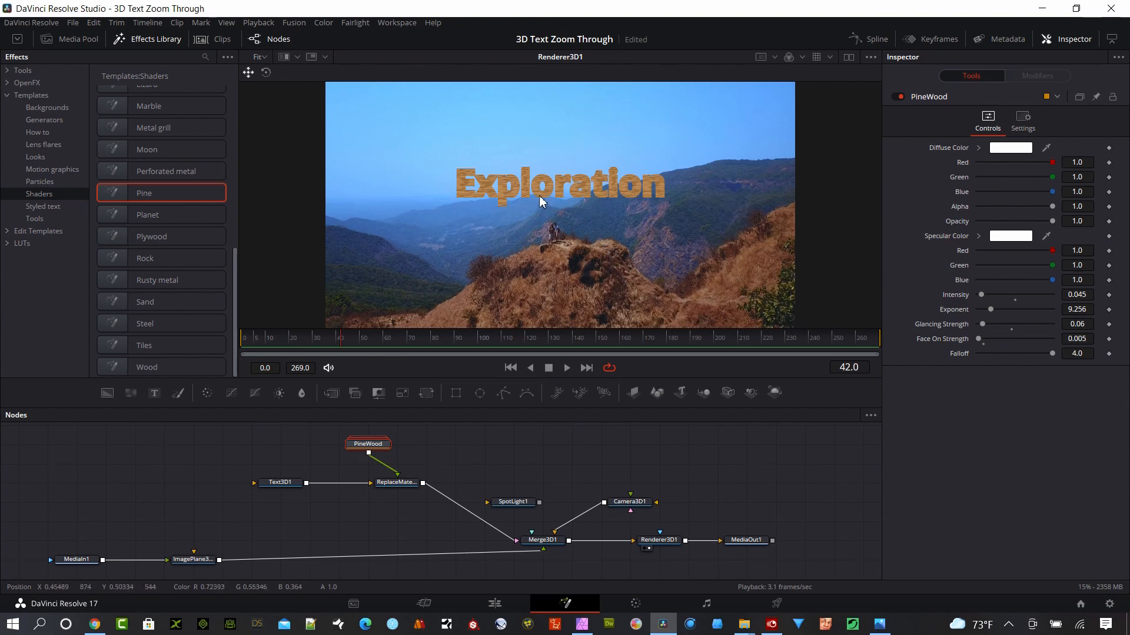
scroll(540, 201, "up", 5)
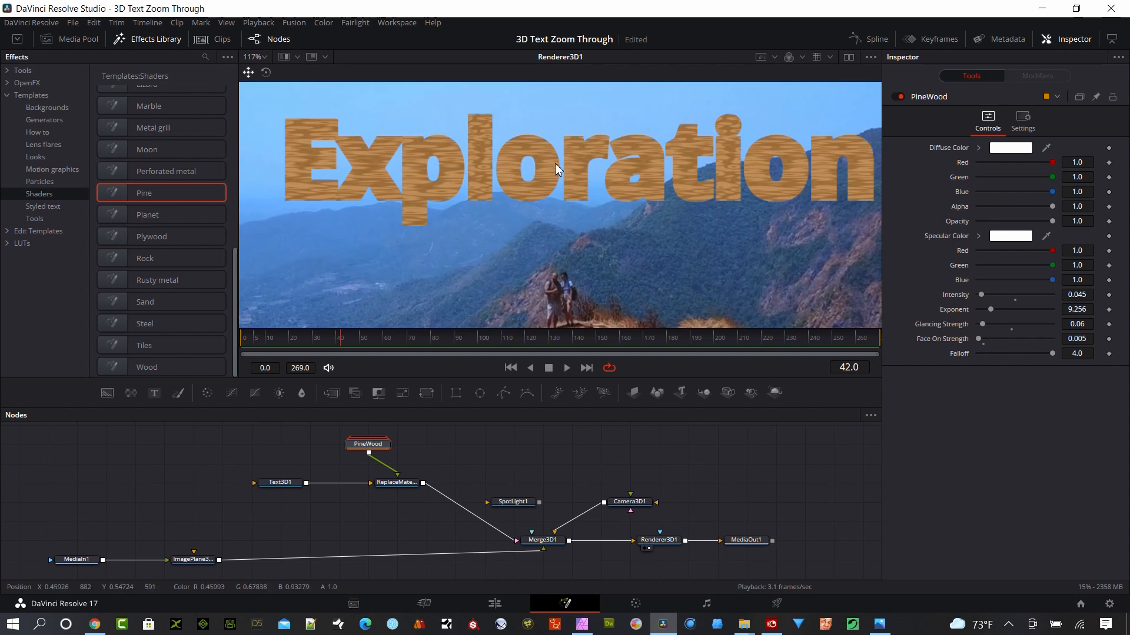
Connect SpotLight1 to Merge3D1 and move the light back and up to just above the camera in the 3D scene.
left_click_drag(513, 503, 579, 275)
left_click(512, 469)
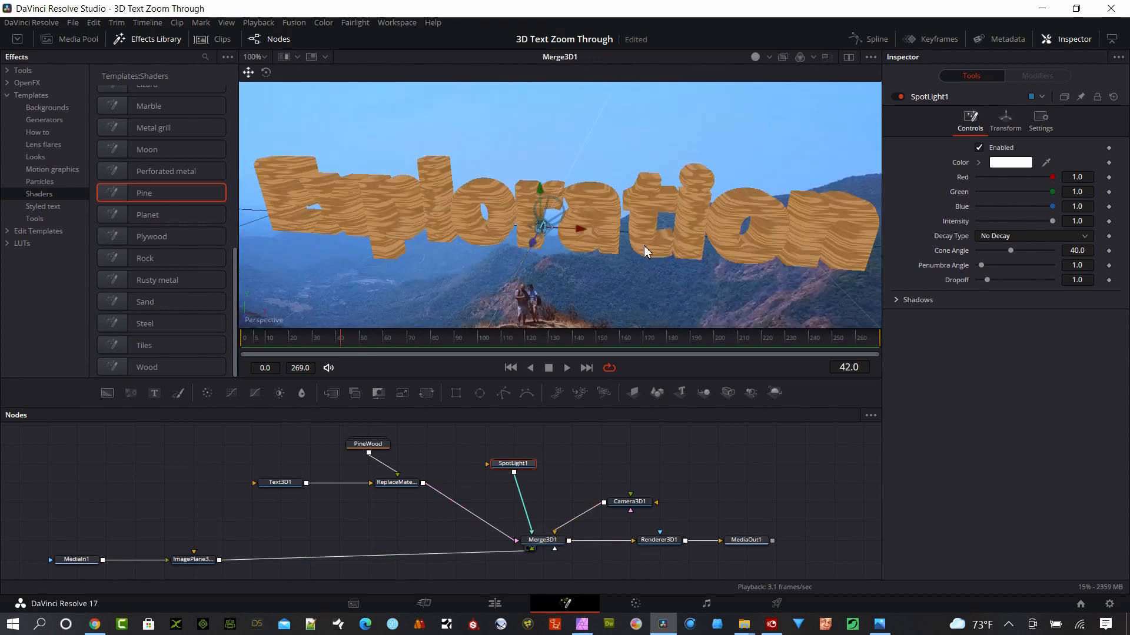
scroll(636, 263, "down", 4)
scroll(632, 265, "up", 1)
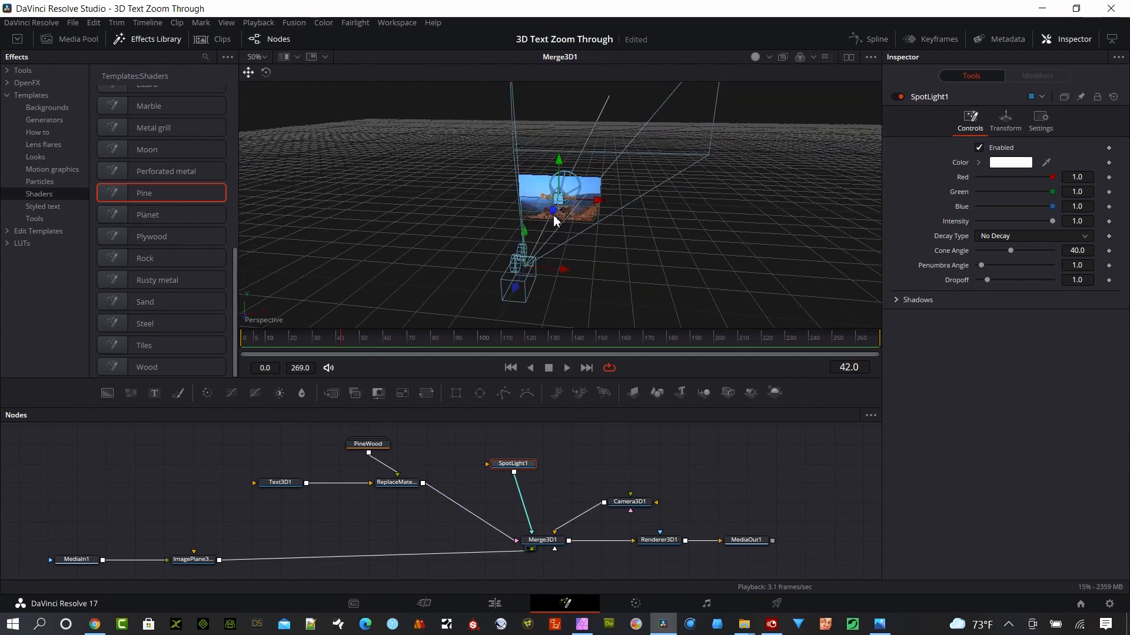
left_click_drag(555, 208, 520, 286)
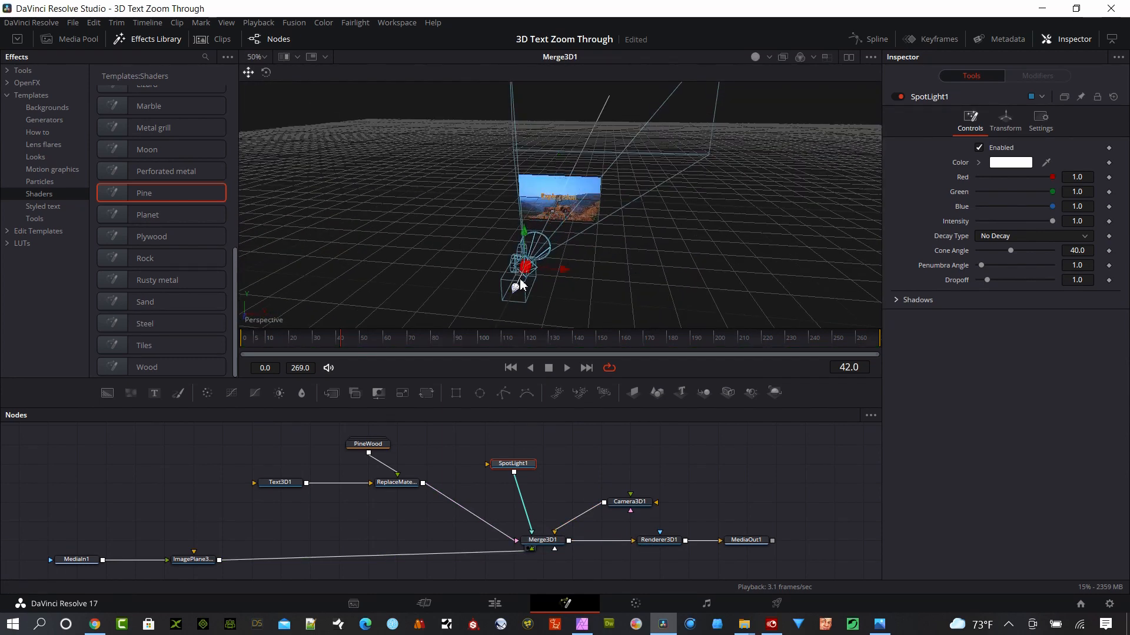
left_click_drag(611, 272, 459, 245)
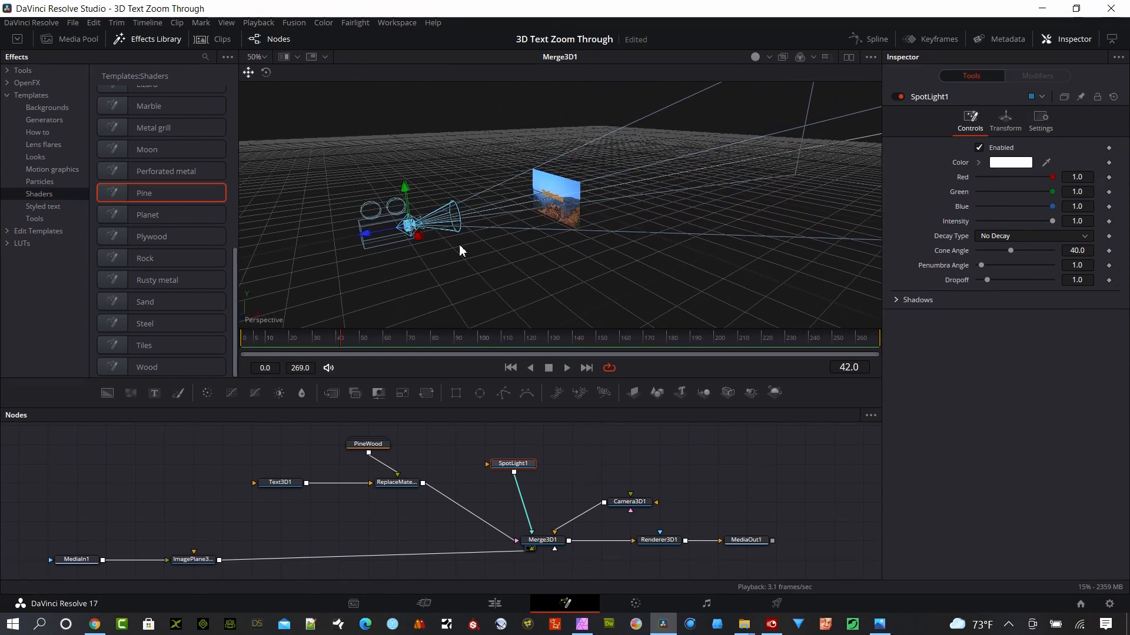
left_click_drag(368, 233, 349, 236)
left_click_drag(388, 198, 384, 171)
Set SpotLight1's X translation to -0.009 and its X rotation to -8.2.
left_click(1006, 119)
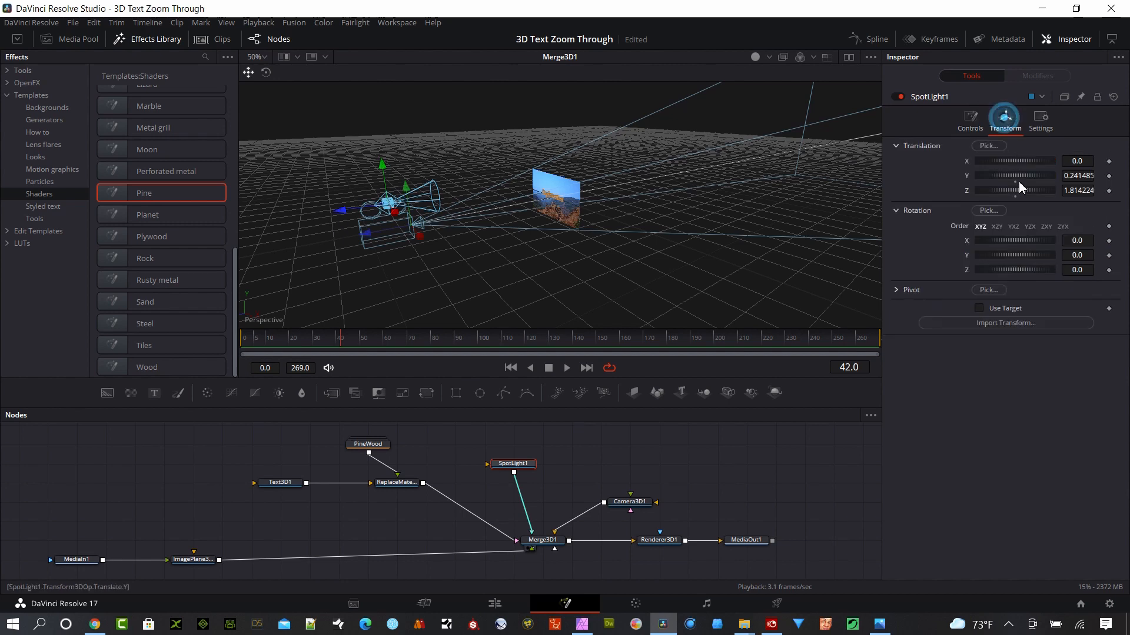
left_click_drag(1064, 157, 1059, 155)
left_click_drag(1072, 237, 1042, 237)
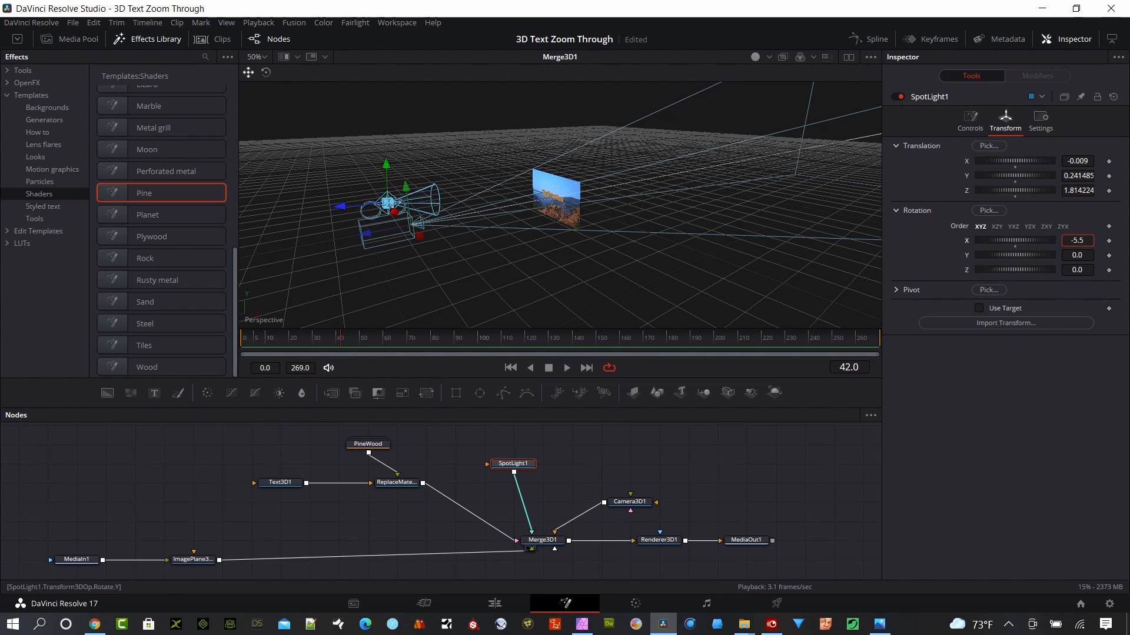
left_click_drag(1041, 237, 1033, 237)
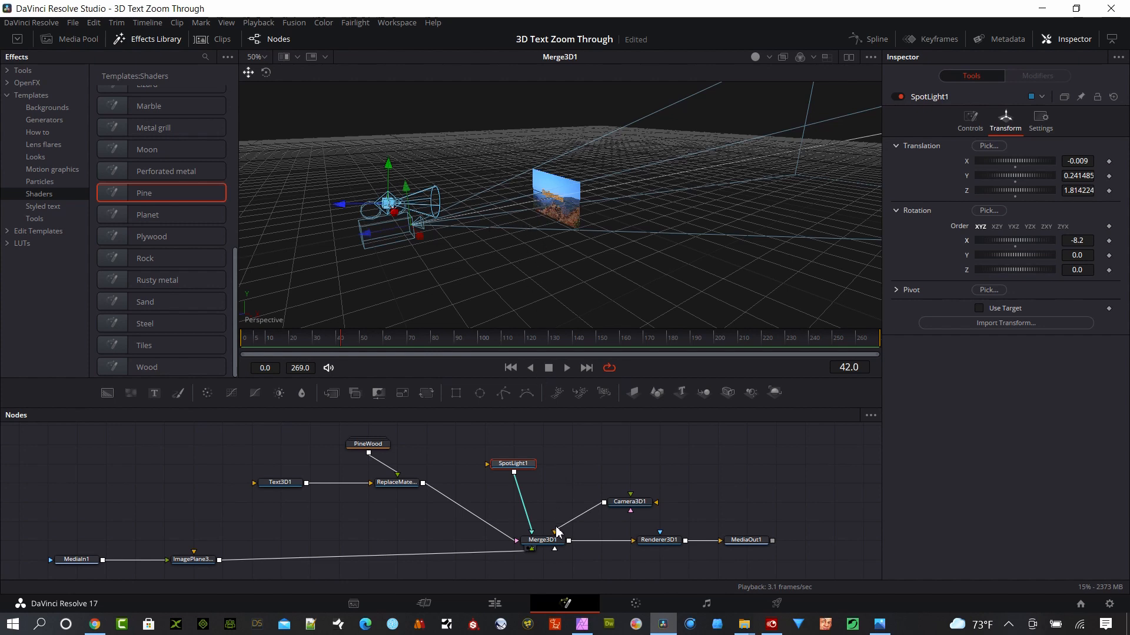
Display Renderer3D1's output, enable its lighting and set the renderer type to OpenGL Renderer.
left_click(646, 548)
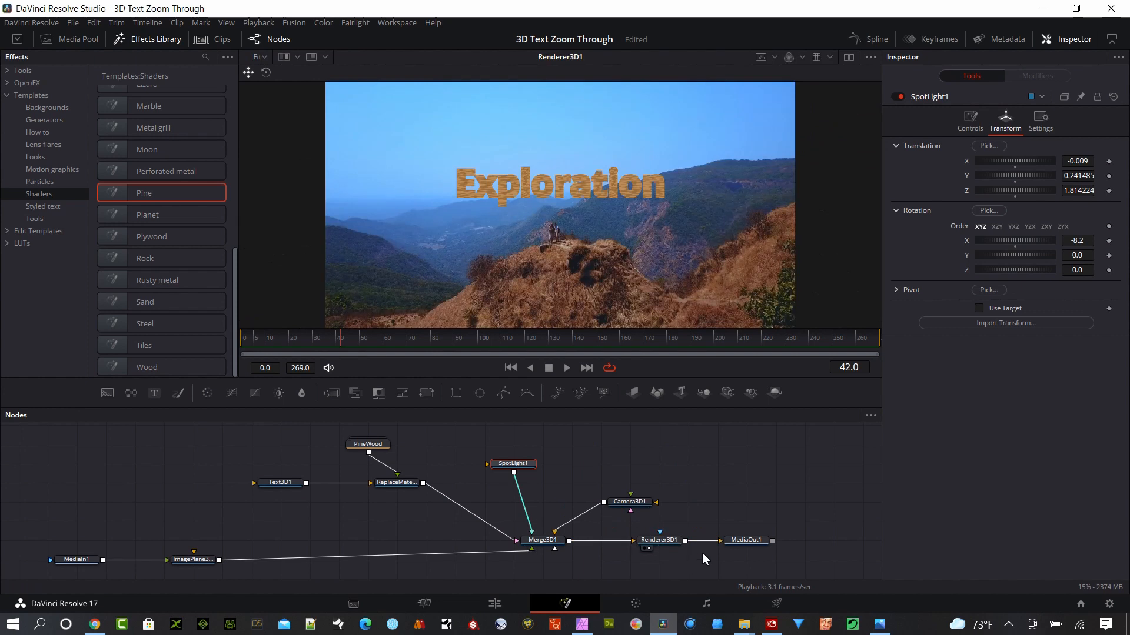
left_click(662, 544)
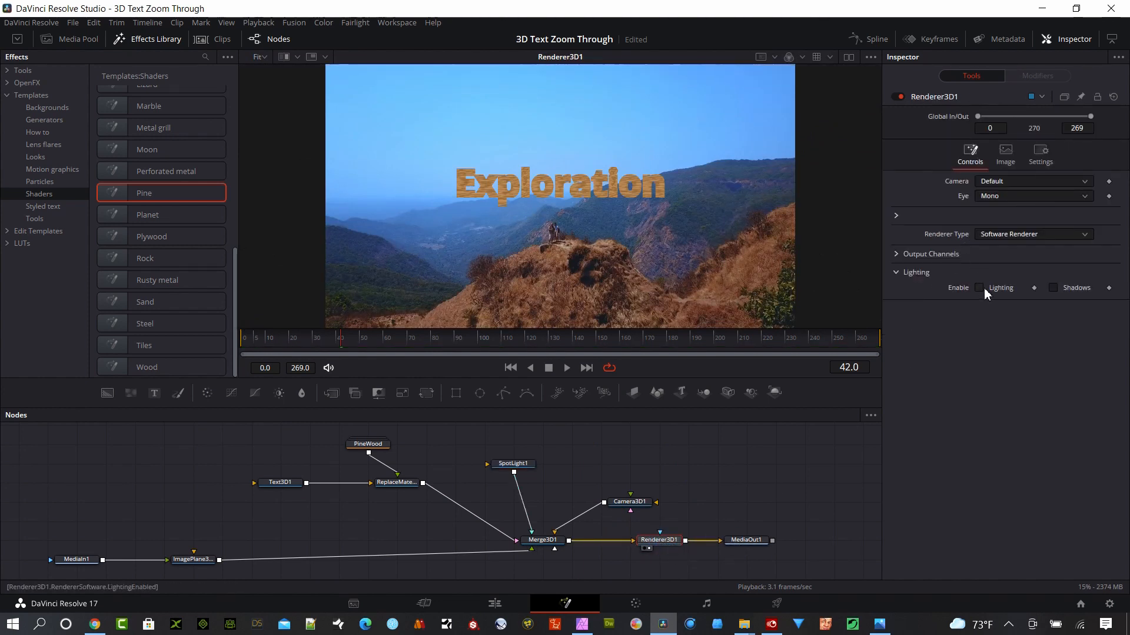
left_click(1085, 234)
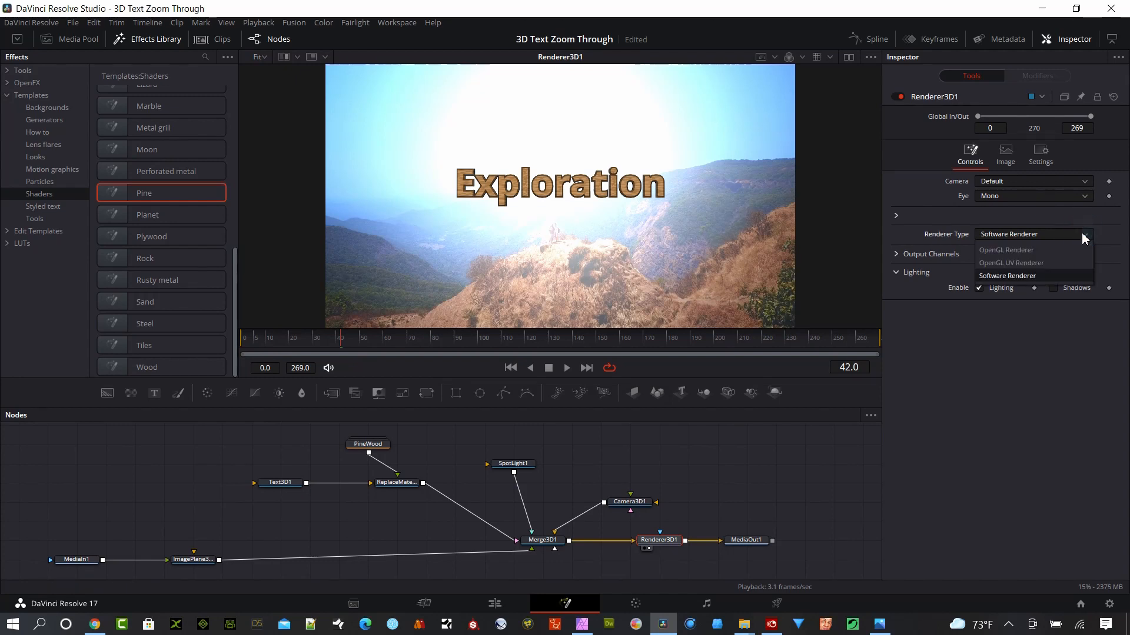
left_click(1028, 251)
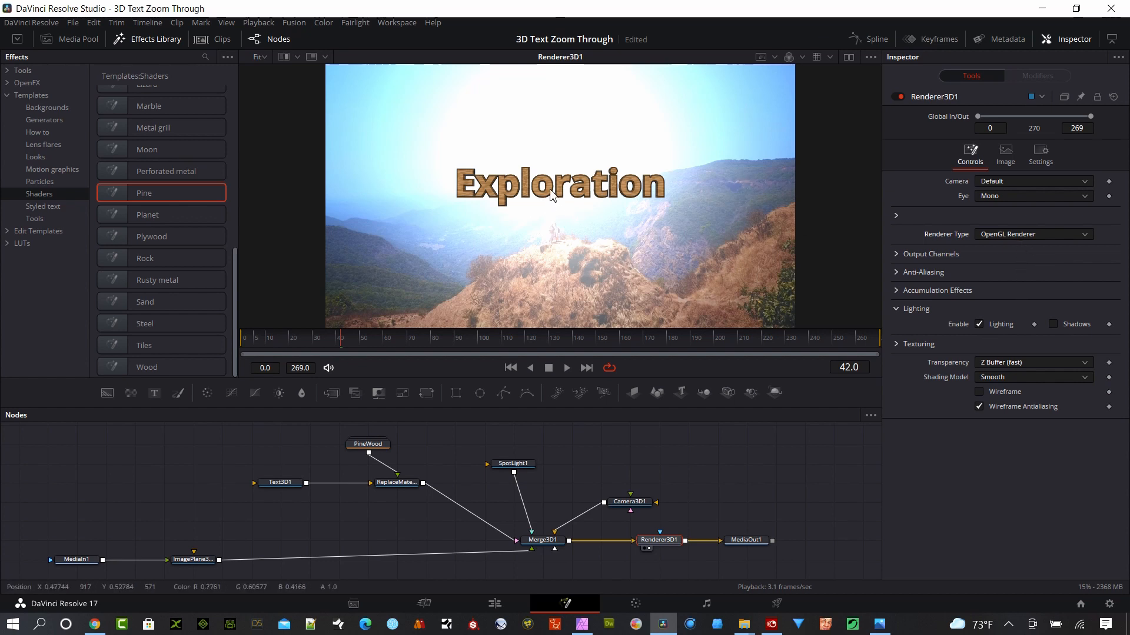
Lower SpotLight1's intensity to 0.78.
left_click(513, 464)
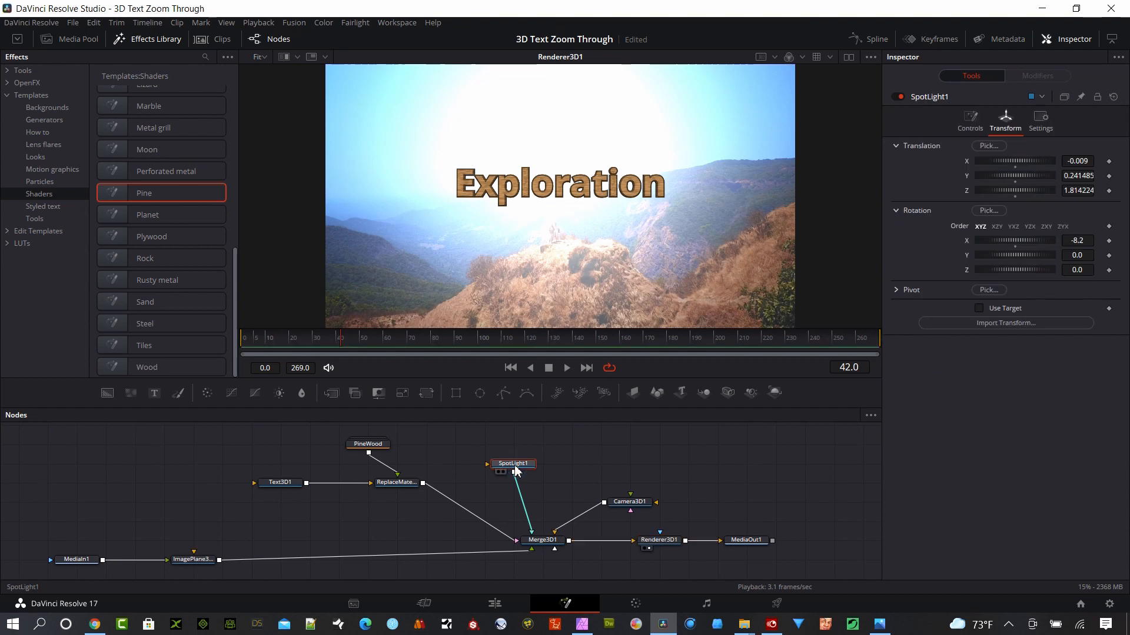
left_click(963, 127)
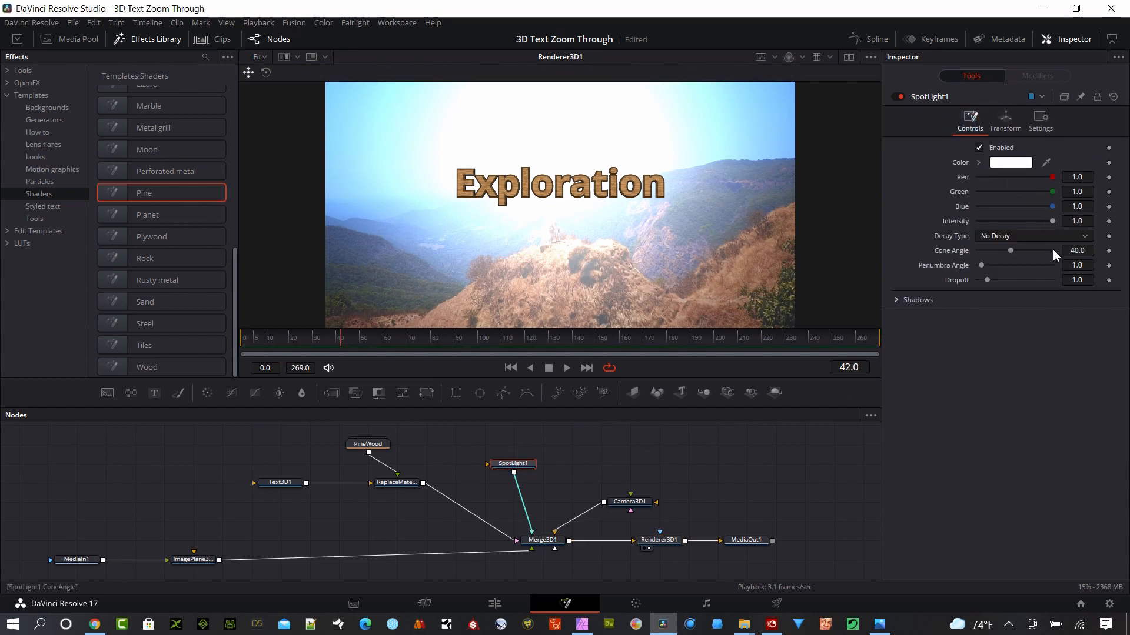
mouse_move(1052, 221)
left_mouse_down()
mouse_move(1023, 223)
mouse_move(1037, 226)
left_mouse_up()
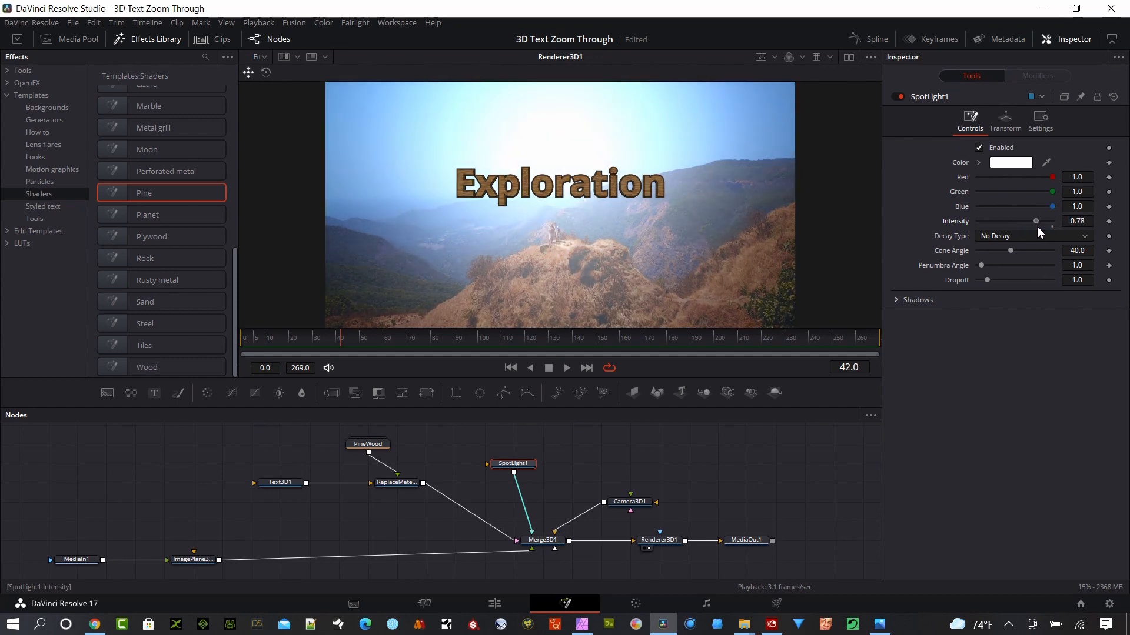
Turn off Affected by Lights for ImagePlane3D1.
left_click(199, 560)
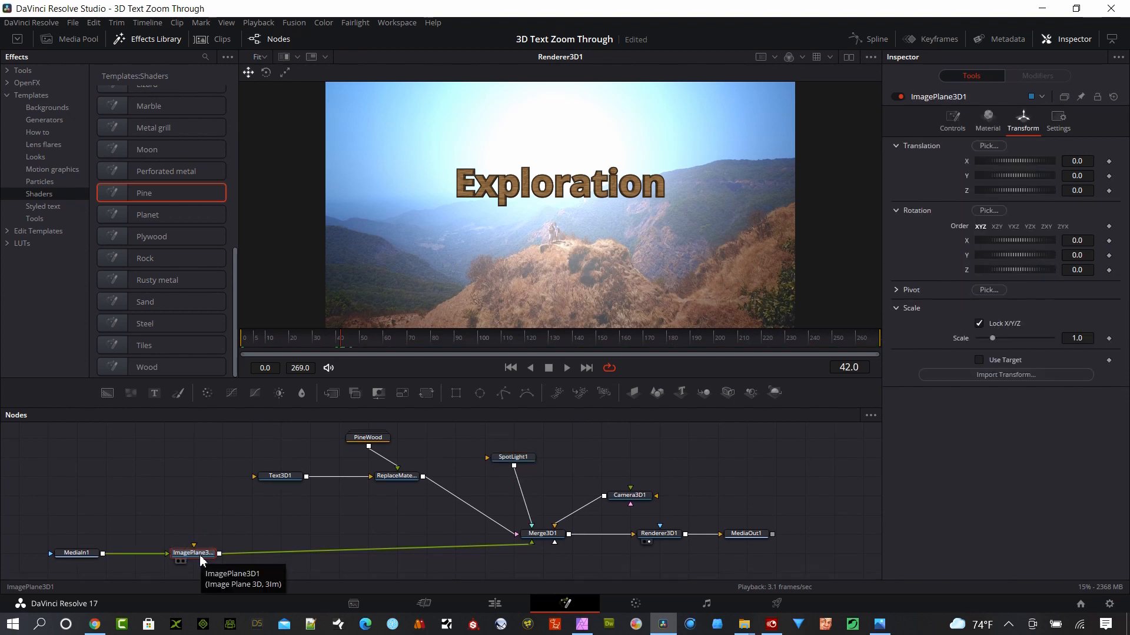
left_click(941, 130)
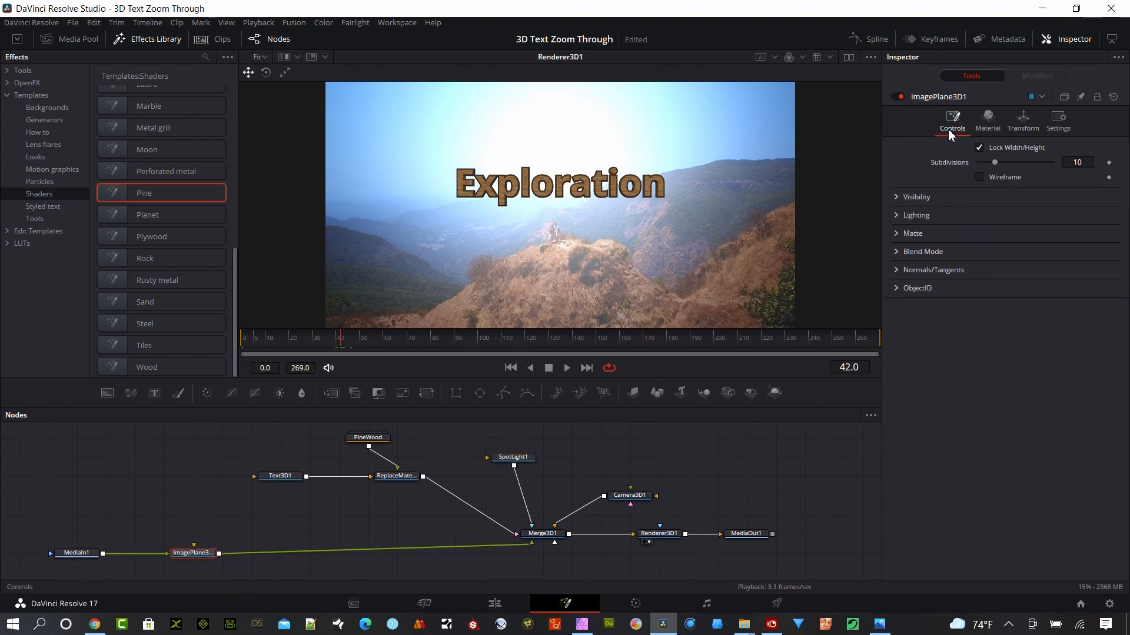
left_click(898, 215)
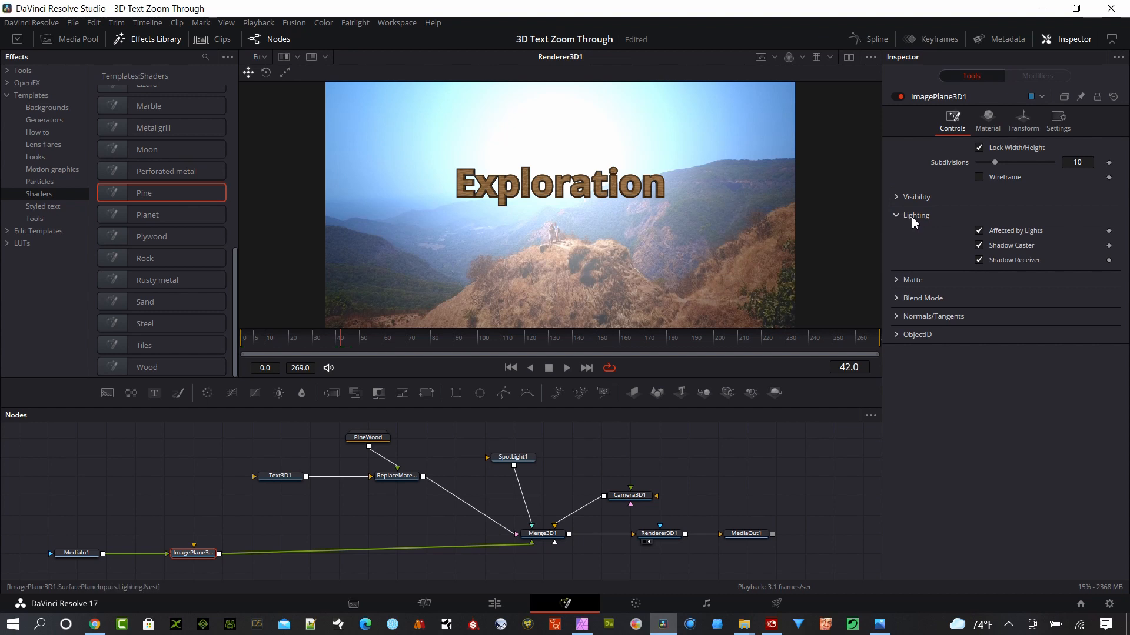
left_click(979, 231)
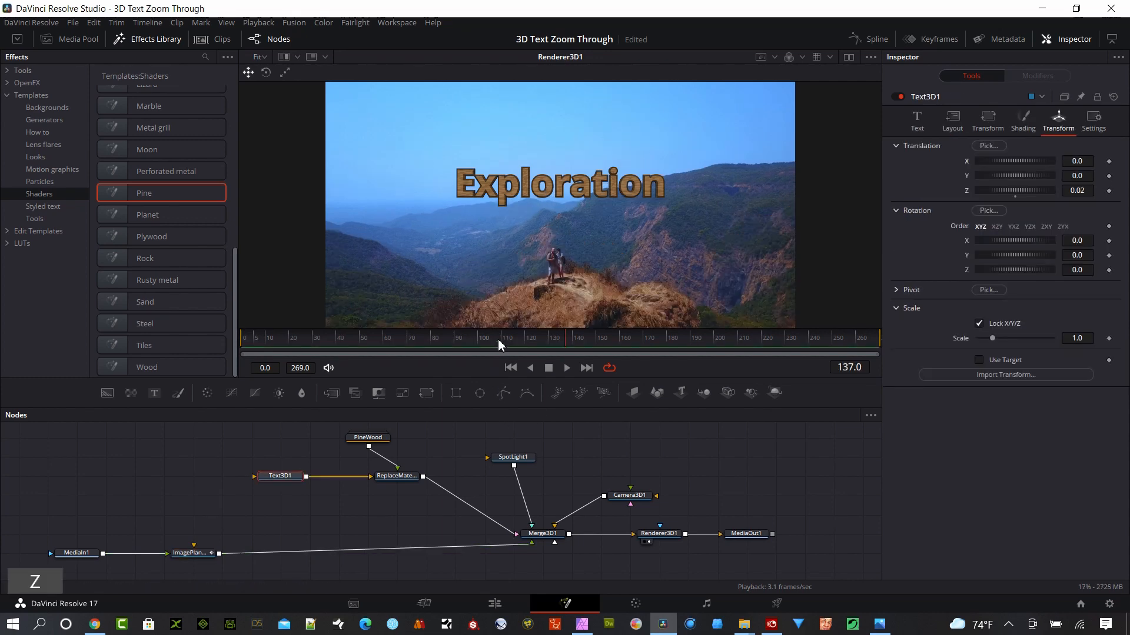
Keyframe Text3D1's X, Y and Z translation at frame 0.
left_click_drag(499, 345, 183, 372)
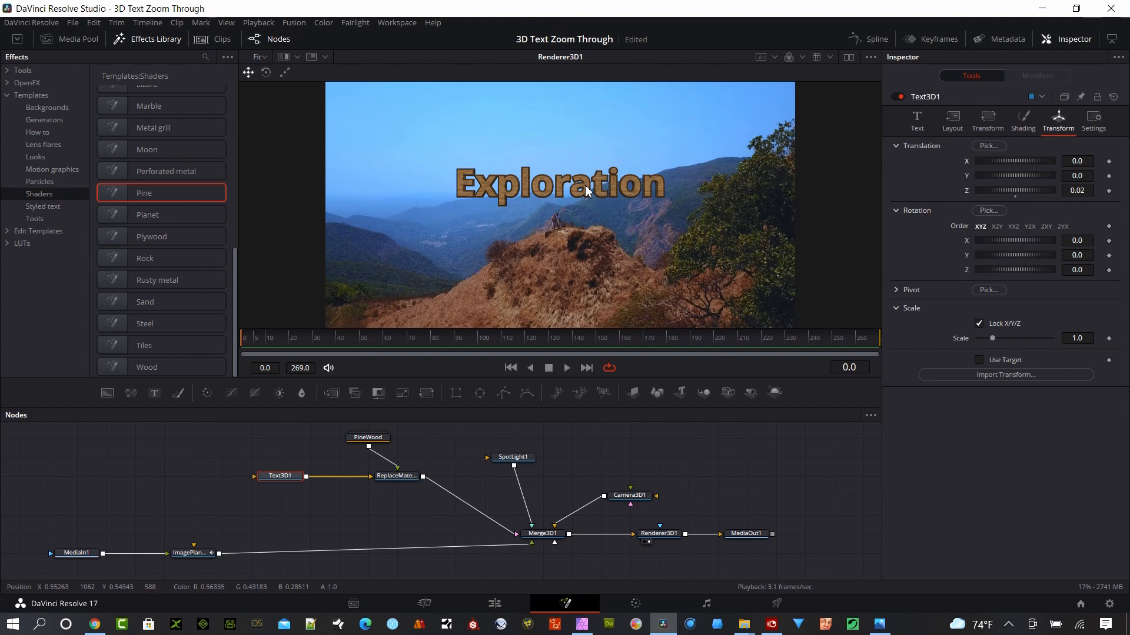
left_click(1109, 160)
left_click(1108, 176)
left_click(1108, 190)
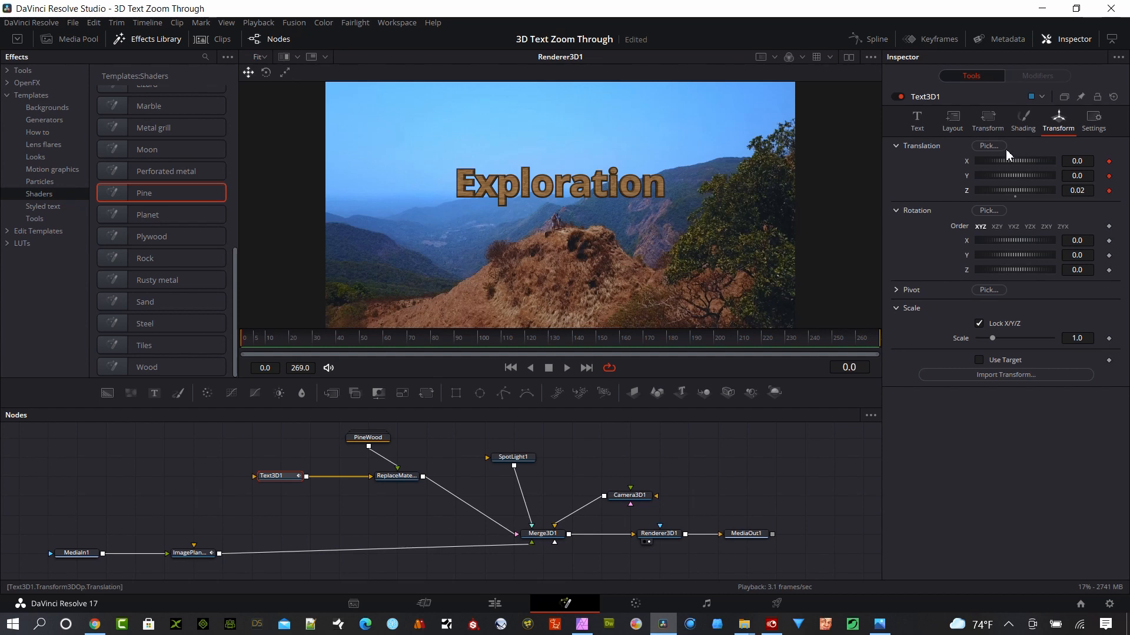
At frame 136, set the text's translation to X 0.036, Y -0.032 and Z 1.51, centring a letter "o" on the hikers.
mouse_move(572, 337)
left_mouse_down()
mouse_move(551, 339)
mouse_move(565, 347)
left_mouse_up()
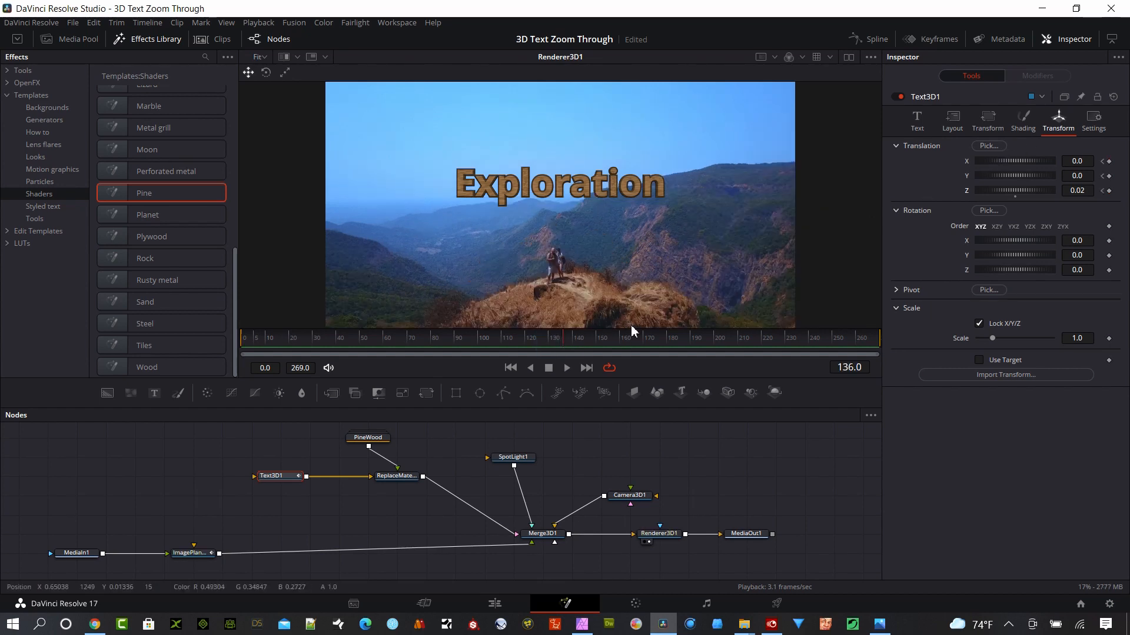
left_click_drag(1026, 190, 1066, 193)
left_click_drag(1010, 160, 1038, 162)
left_click_drag(798, 204, 801, 204)
mouse_move(1084, 176)
left_mouse_down()
mouse_move(1065, 176)
mouse_move(1080, 161)
left_mouse_up()
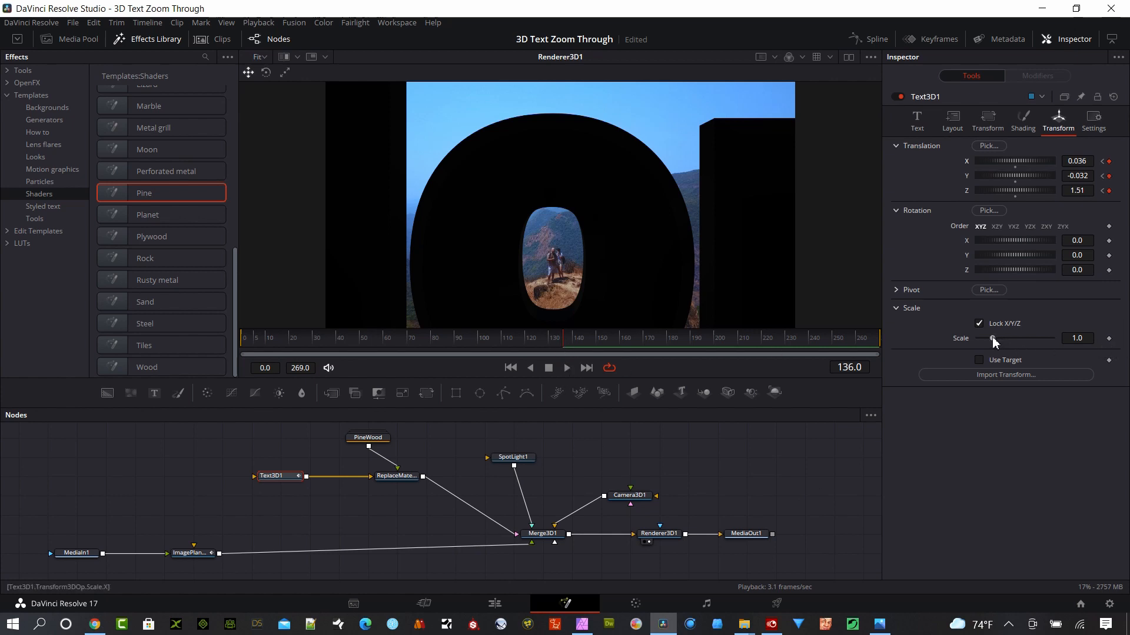
Scale the text to 1.806 and set its translation to X 0.065 and Y -0.043 to frame the hikers inside the "o".
left_click_drag(992, 337, 999, 345)
left_click_drag(1029, 160, 1081, 165)
left_click_drag(1075, 339, 1083, 339)
mouse_move(1082, 161)
left_mouse_down()
mouse_move(1092, 162)
mouse_move(1064, 176)
mouse_move(1074, 161)
left_mouse_up()
left_click_drag(1079, 339, 1090, 339)
left_click_drag(1076, 160, 1078, 160)
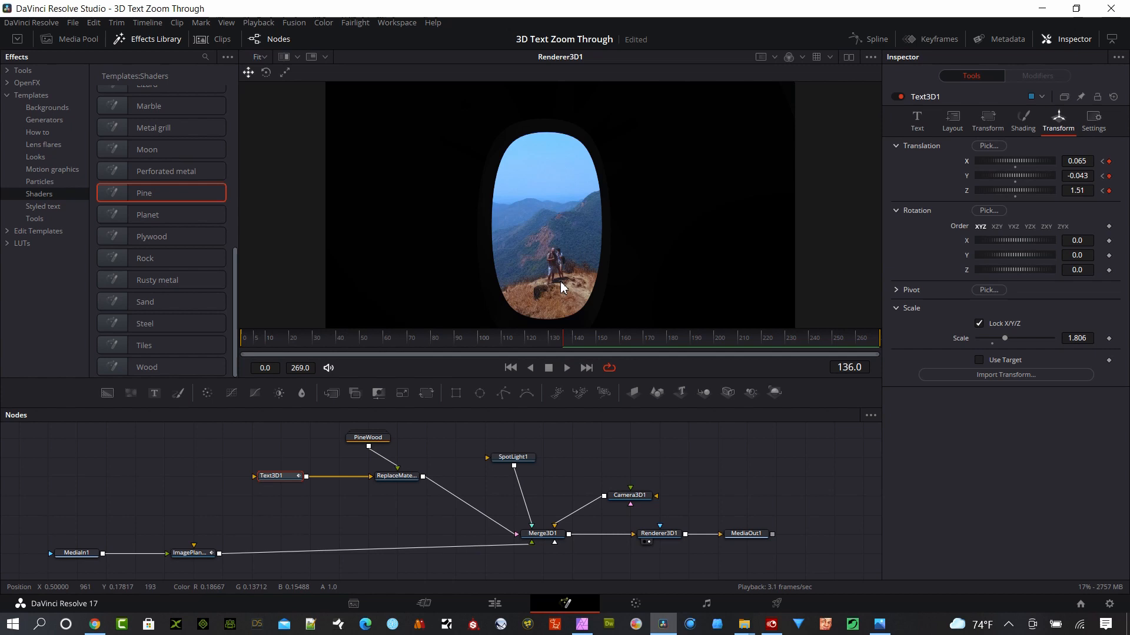
Keyframe the text's scale at 1.0 on frame 0 and at 1.823 on frame 136.
left_click_drag(560, 344, 208, 343)
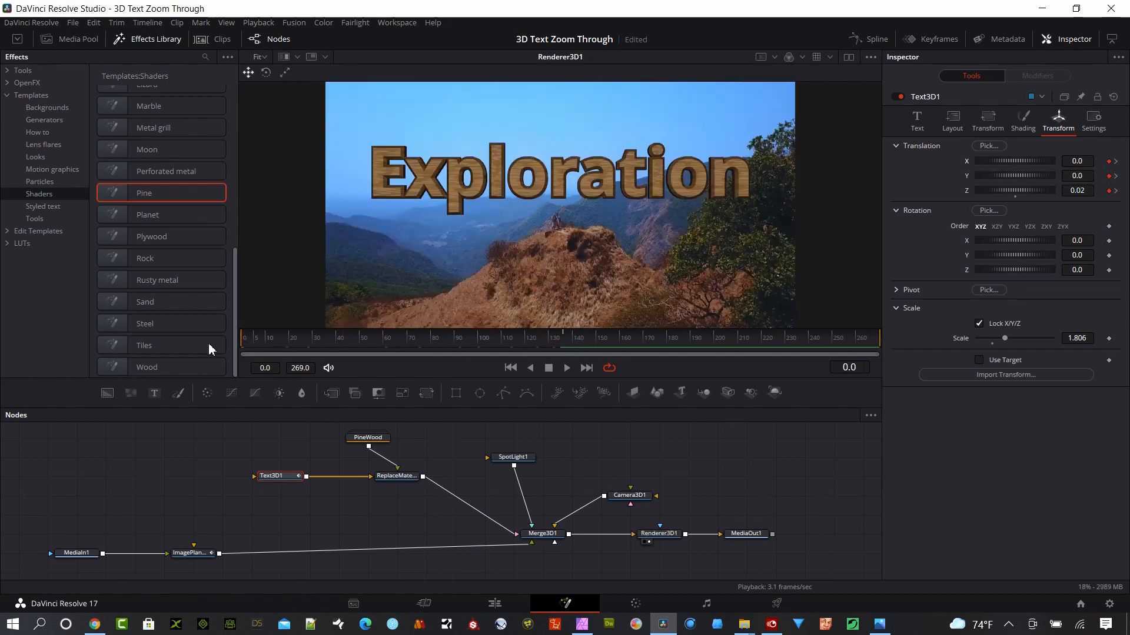
left_click(992, 345)
left_click_drag(258, 343, 564, 380)
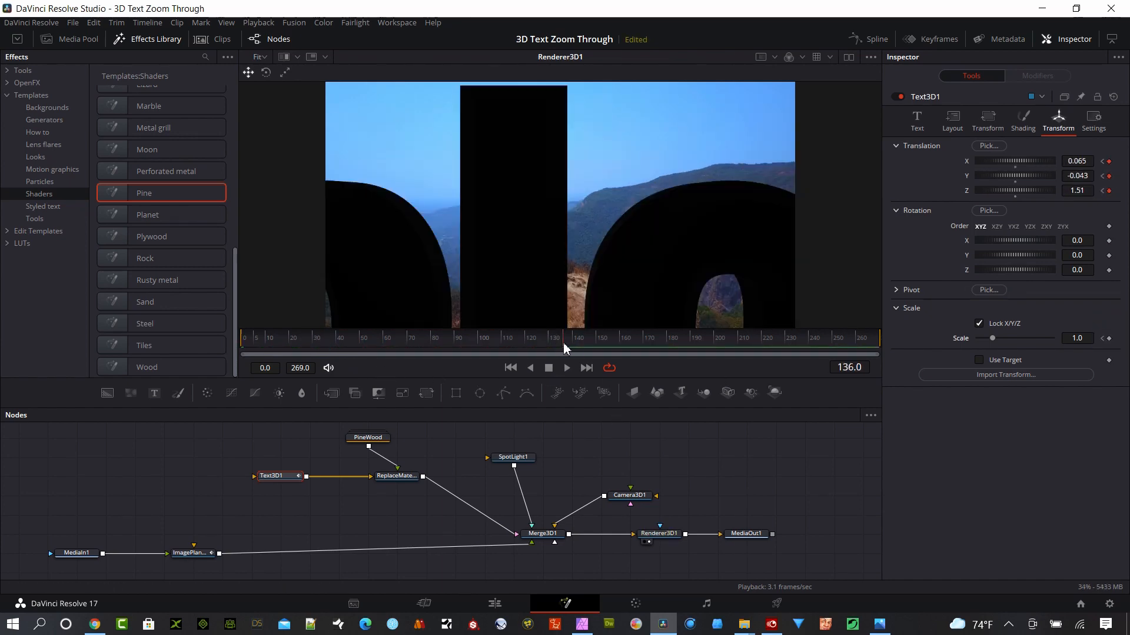
left_click_drag(993, 339, 1011, 346)
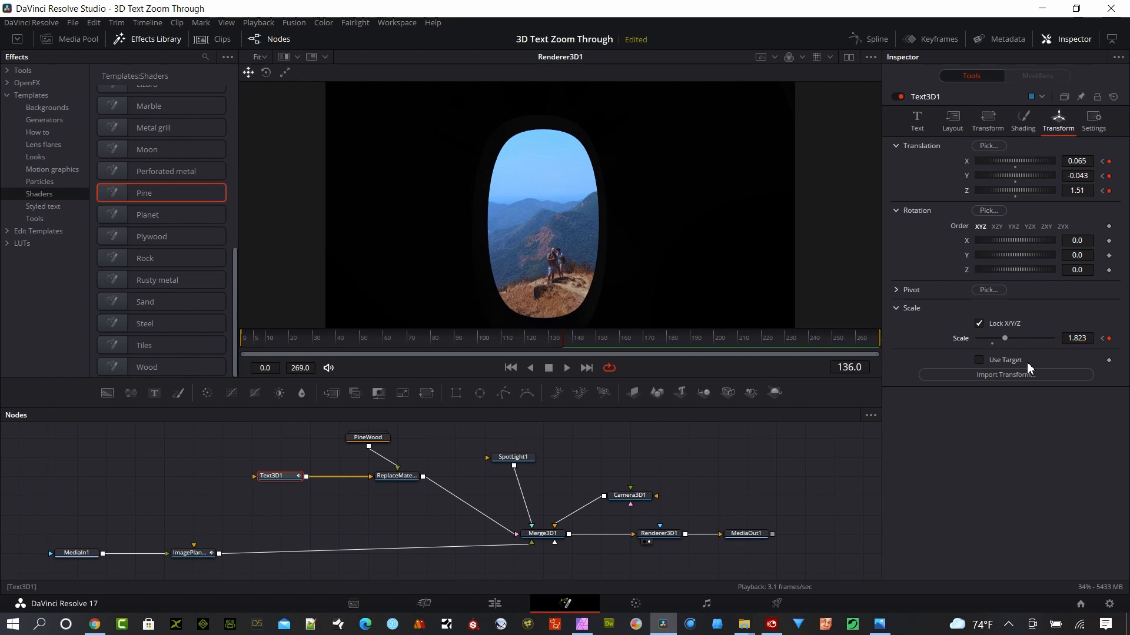
At frame 154, set the text's Z translation to 1.56 to move it past the camera and out of view.
left_click(268, 340)
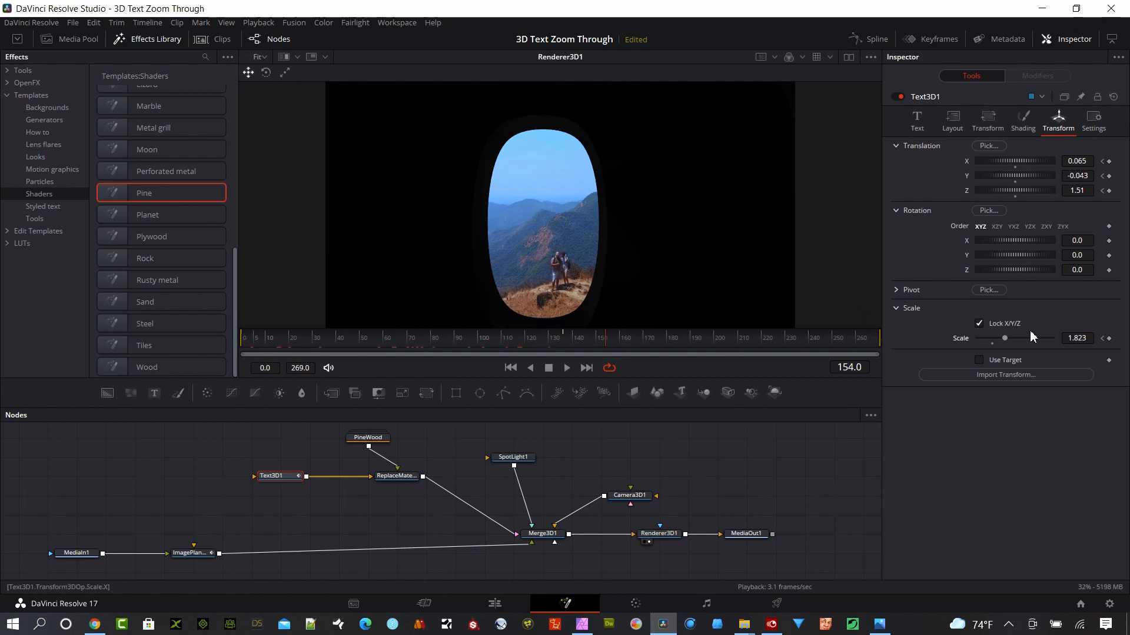
left_click(1034, 192)
left_click_drag(1029, 194, 1068, 193)
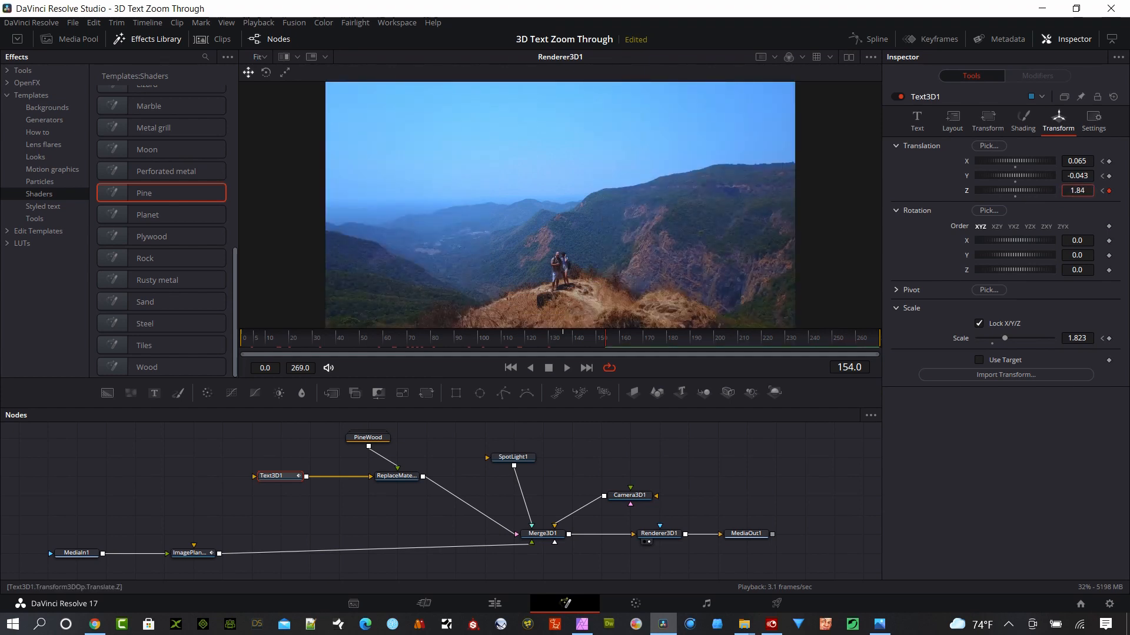
left_click_drag(1068, 192, 1063, 192)
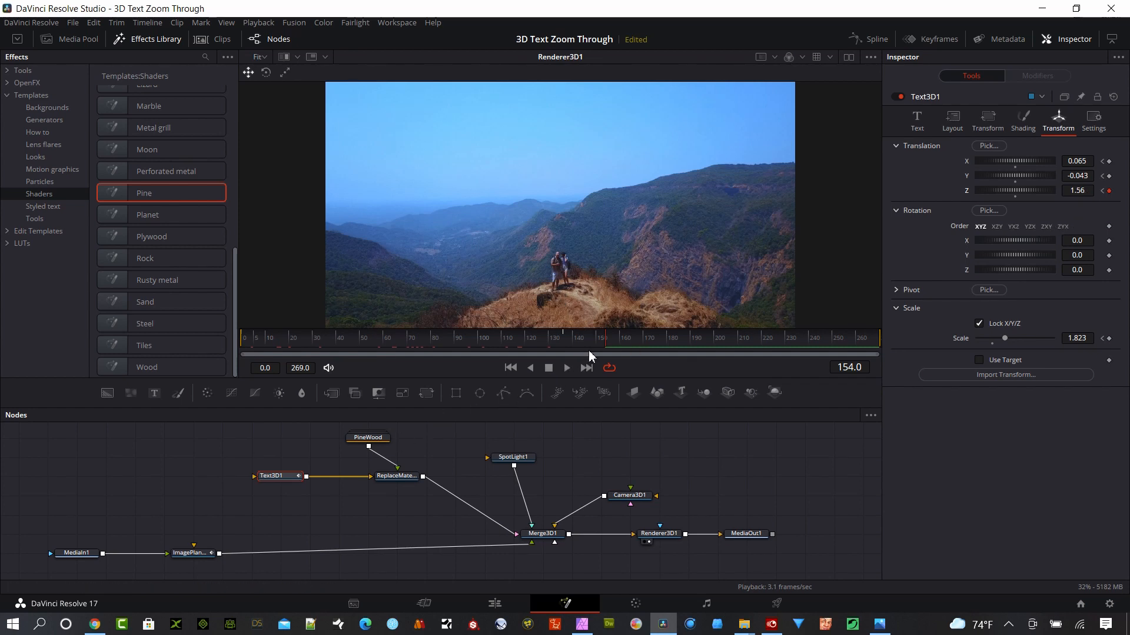
Set SpotLight1's intensity to 0.689 and check the lit text at frame 108.
left_click(547, 353)
left_click_drag(547, 353, 262, 348)
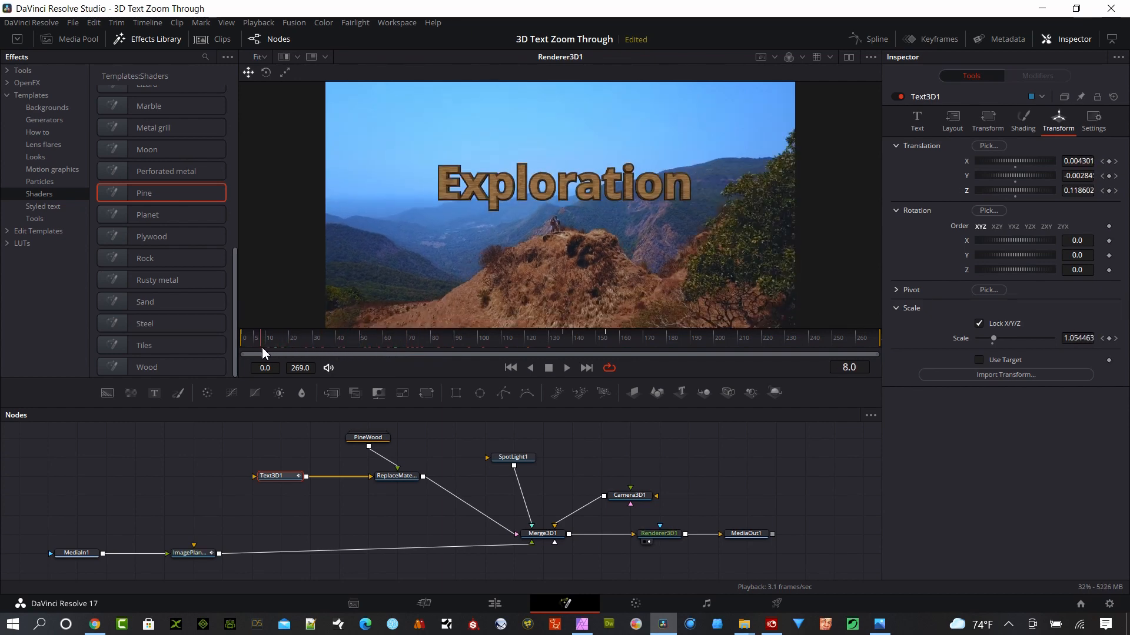
left_click(517, 459)
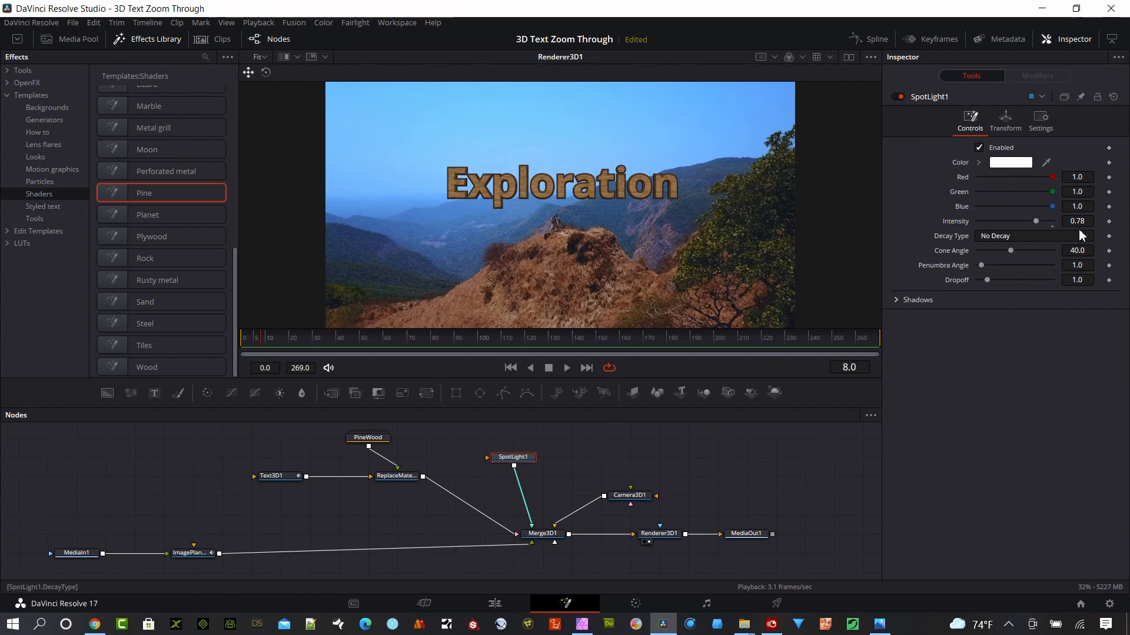
left_click_drag(1078, 221, 1066, 221)
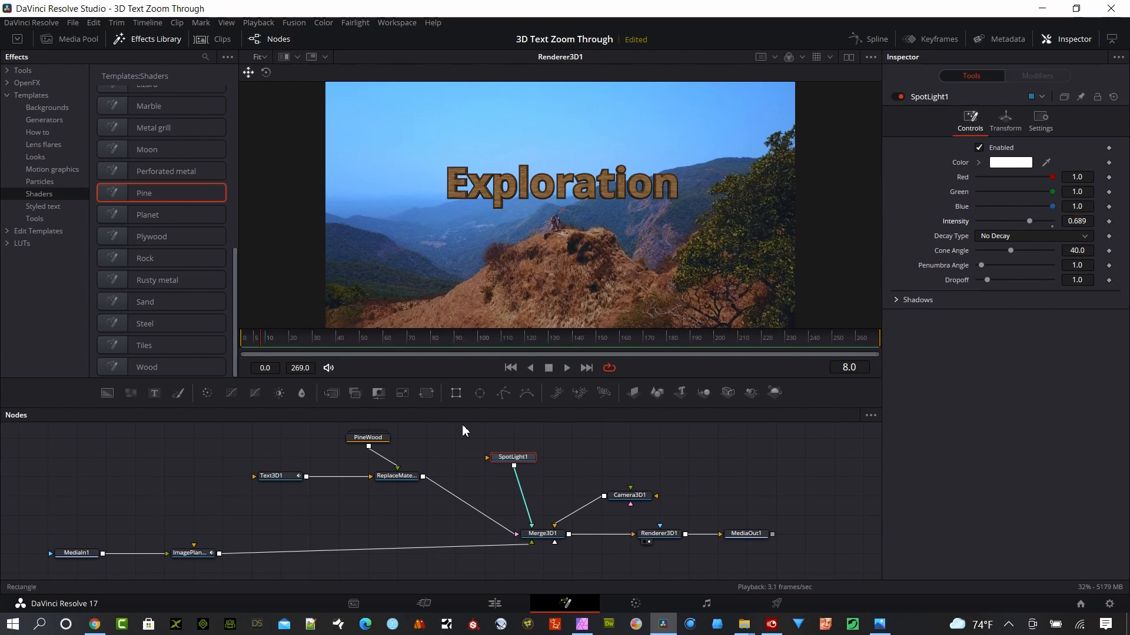
left_click_drag(528, 353, 503, 356)
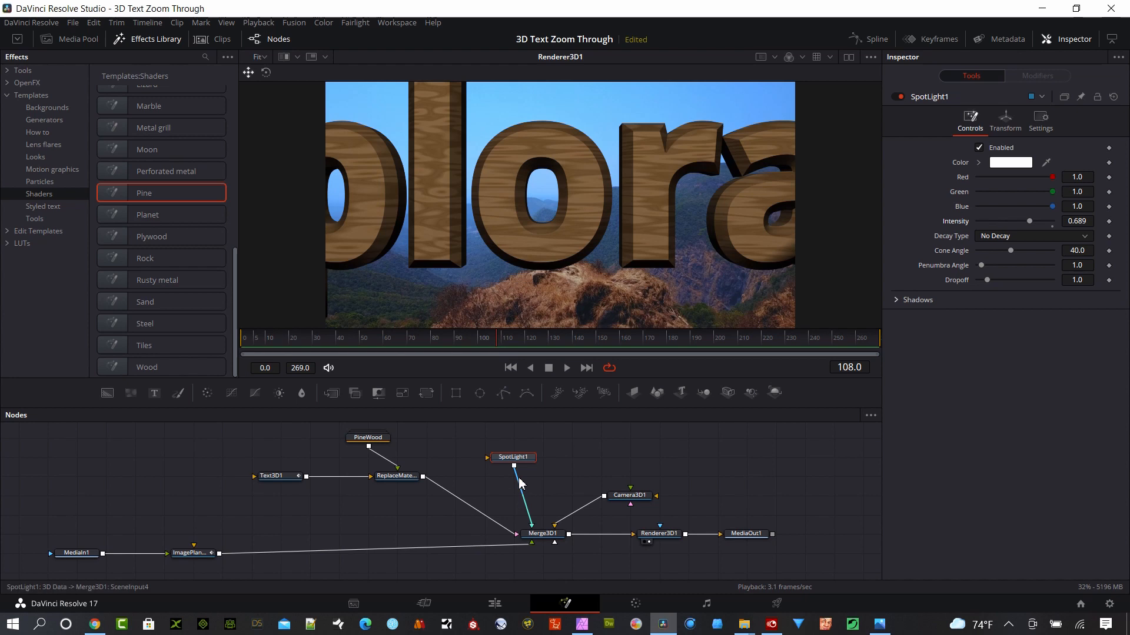
Disconnect PineWood from the replace-material node and connect the Cloth shader in its place.
left_click_drag(389, 462, 390, 434)
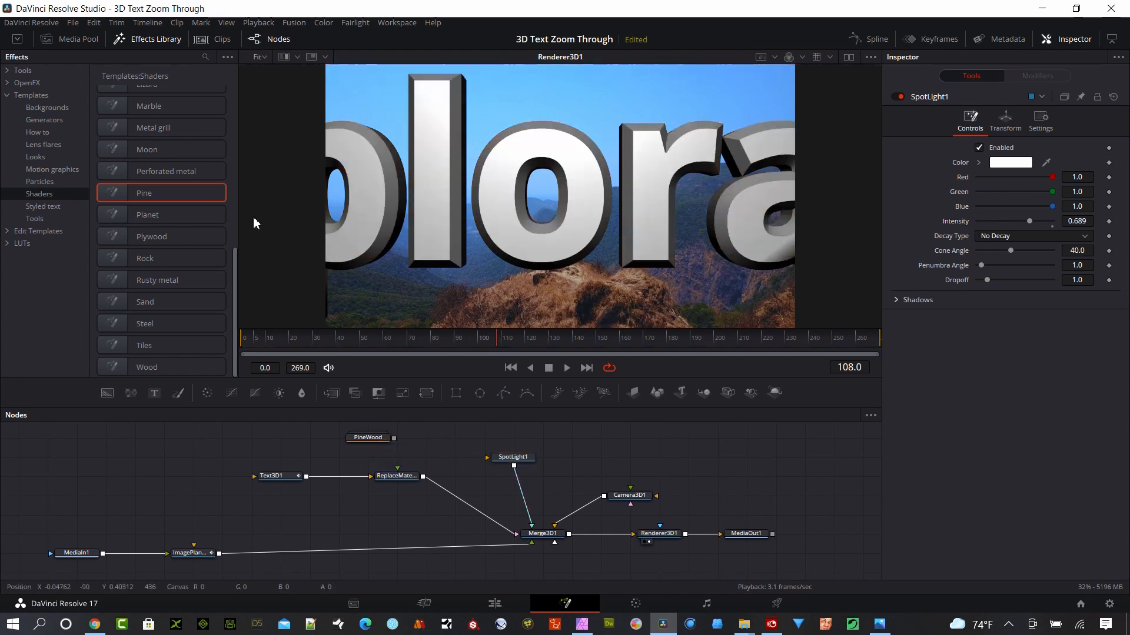
scroll(187, 177, "up", 3)
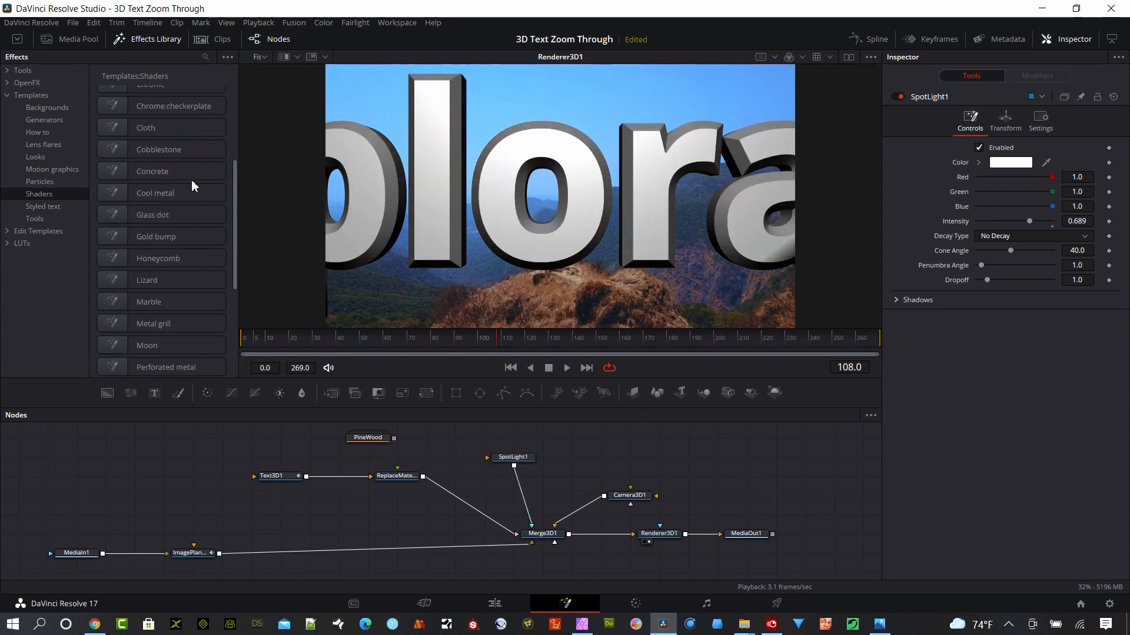
left_click_drag(122, 134, 402, 487)
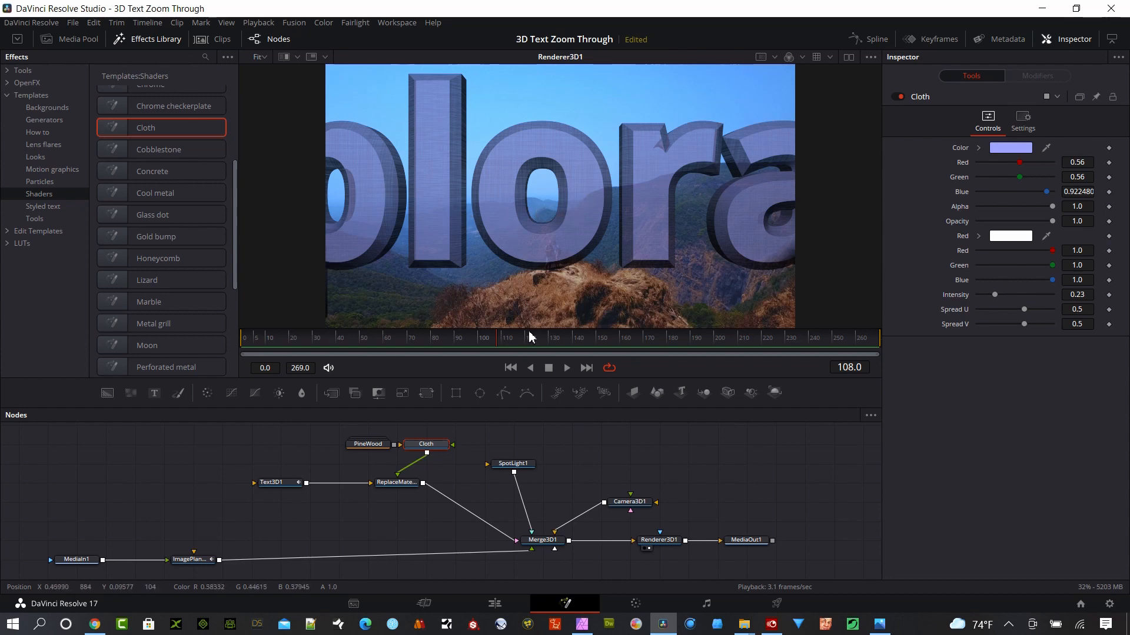
Set the Cloth shader's main color to red (#ff0000) and preview the text along the animation.
left_click(419, 339)
left_click(380, 345)
left_click(342, 340)
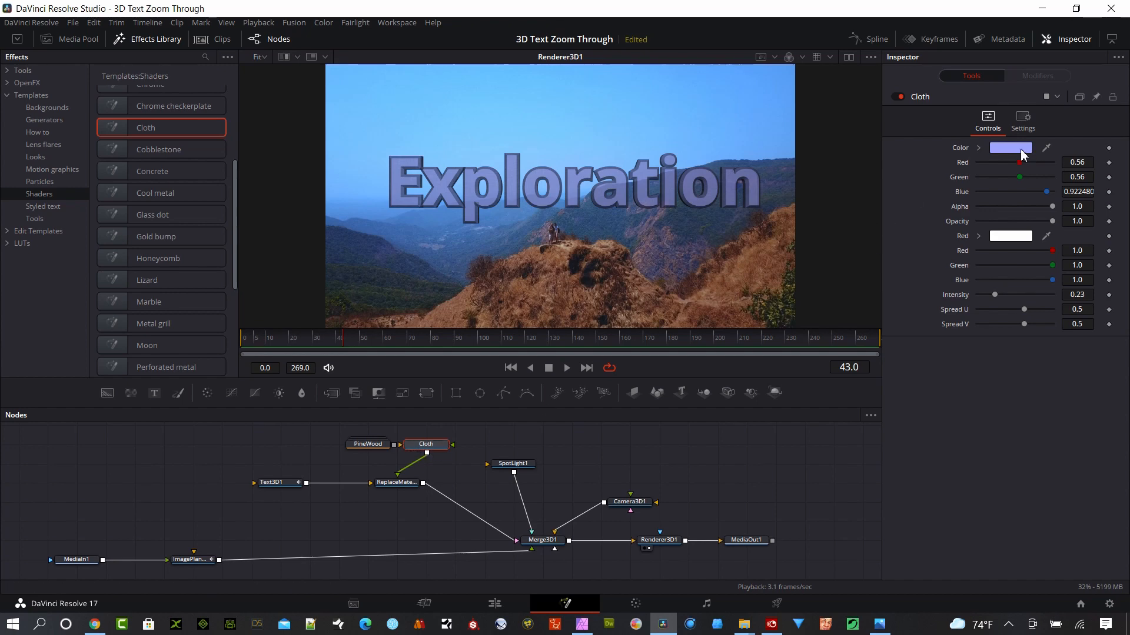
left_click(1022, 150)
left_click(429, 257)
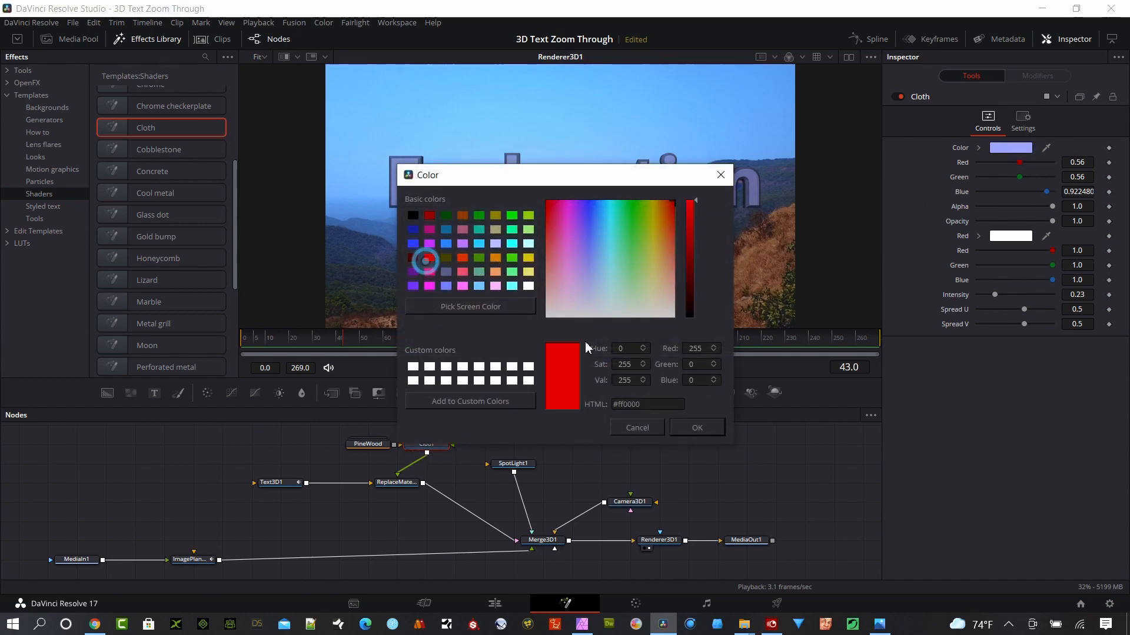
left_click(697, 428)
mouse_move(517, 342)
left_mouse_down()
mouse_move(642, 343)
mouse_move(513, 343)
left_mouse_up()
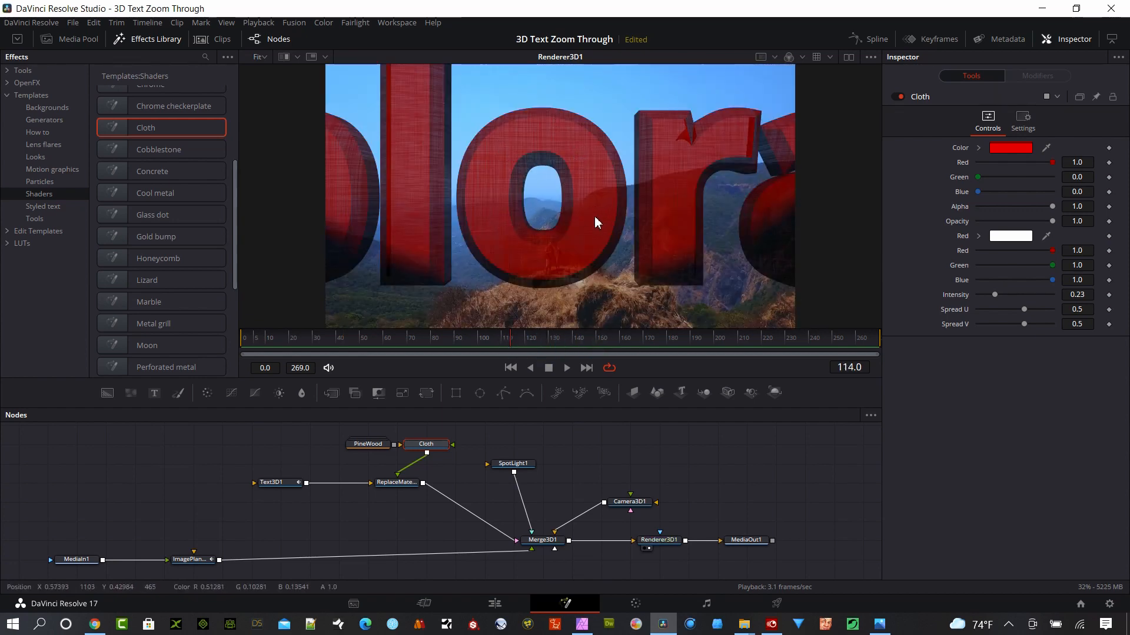
left_click_drag(429, 347, 321, 352)
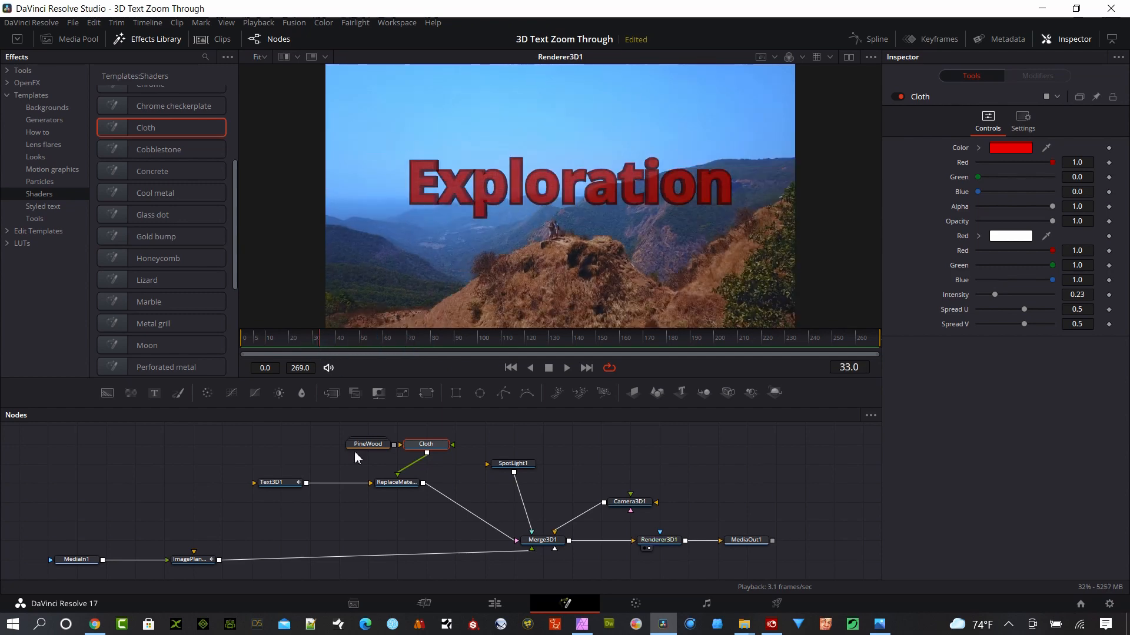
Reconnect PineWood to the replace-material node, delete the Cloth node and browse the other shaders.
left_click_drag(412, 468, 394, 445)
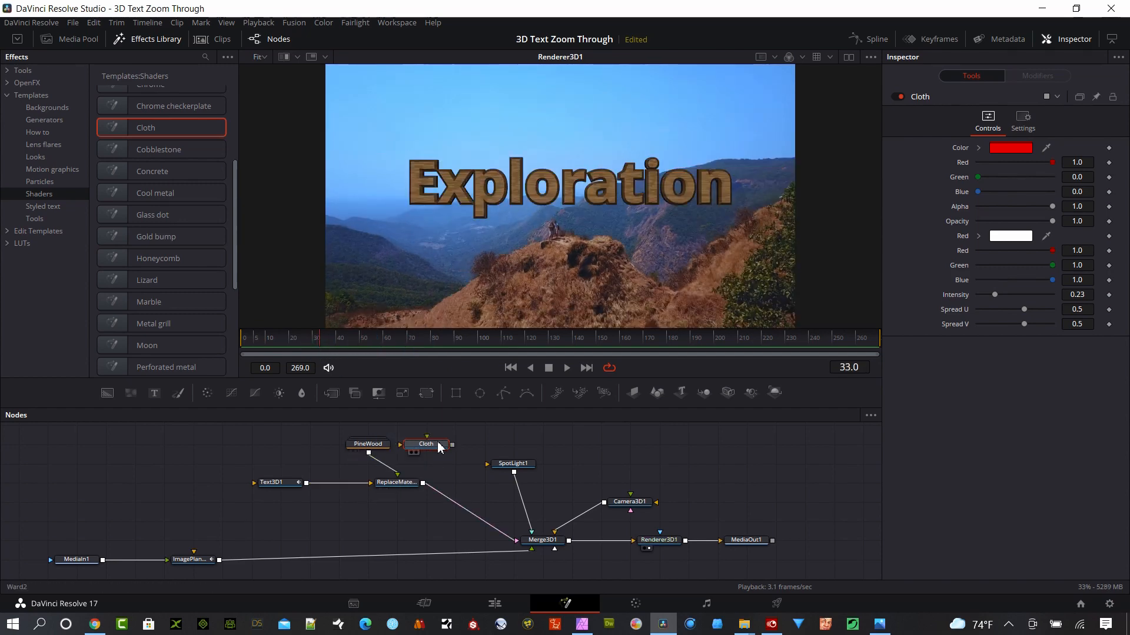
key("Delete")
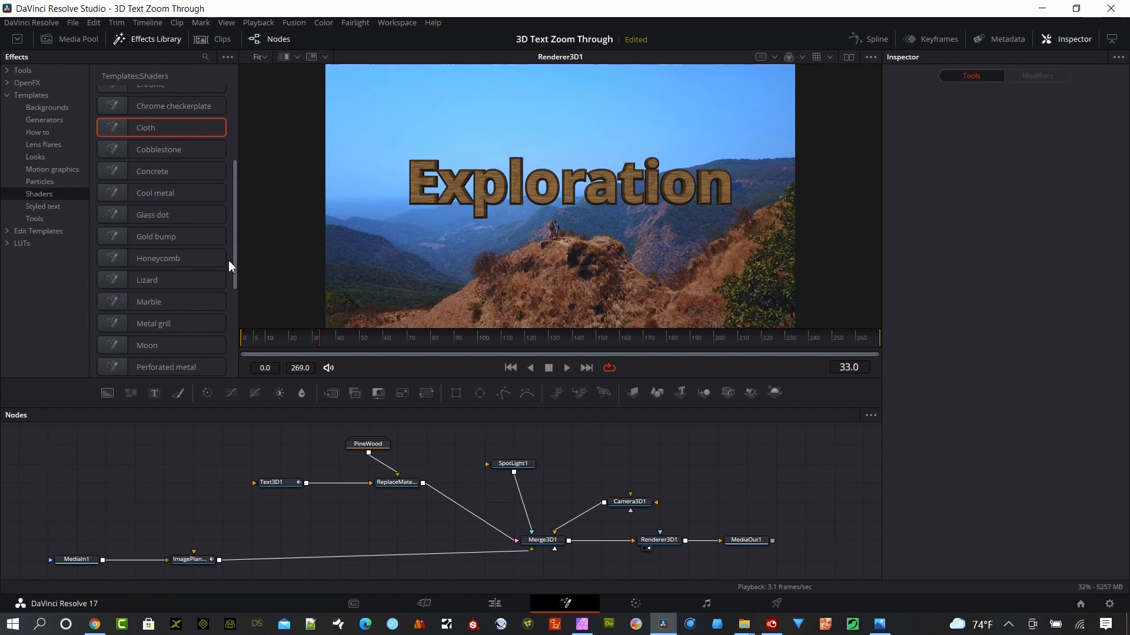
left_click_drag(236, 248, 232, 300)
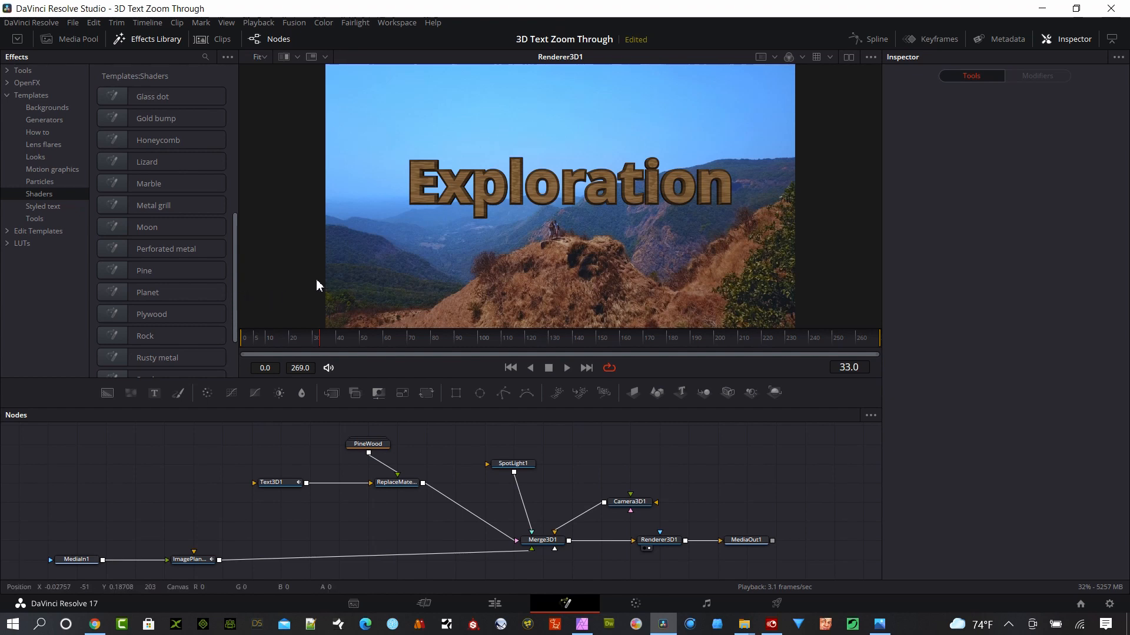